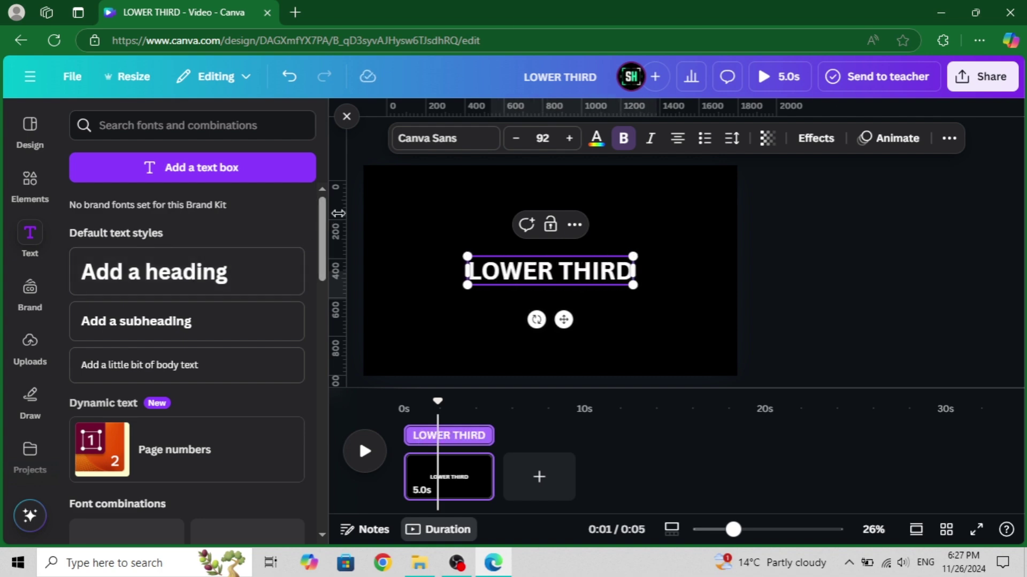
Change the font of the whole LOWER THIRD title to Lovelo
double_click(519, 269)
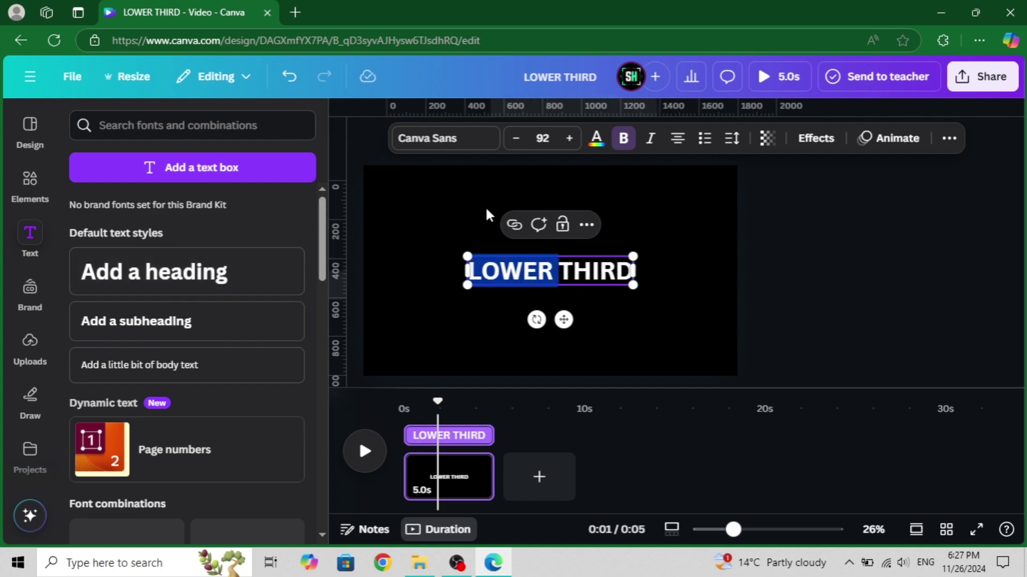
key(ctrl+a)
click(423, 138)
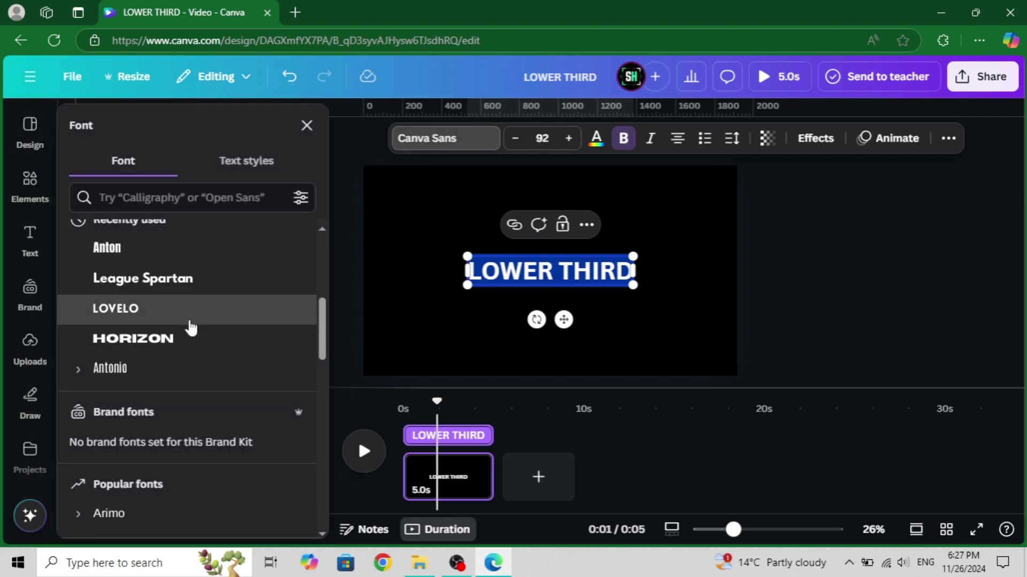
click(191, 321)
Enlarge the LOWER THIRD title to font size 138 and centre it on the page
drag(474, 251, 395, 242)
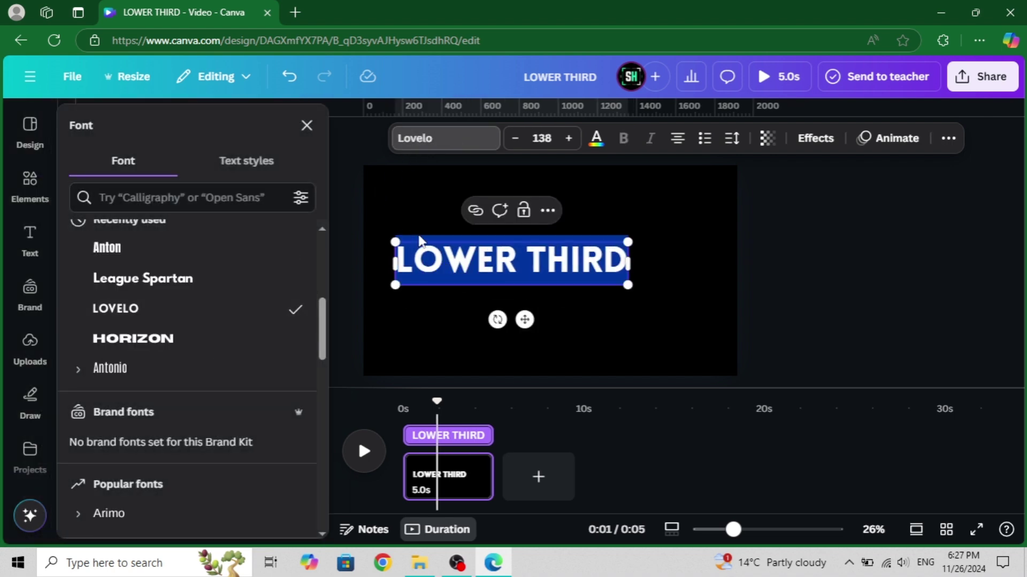
click(900, 289)
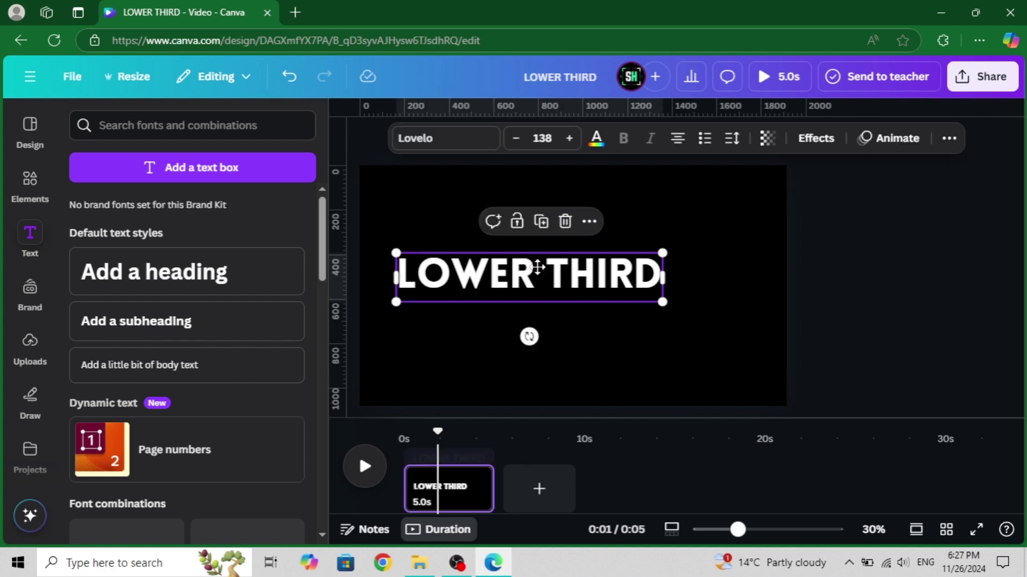
mouse_move(537, 270)
mouse_down()
mouse_move(561, 272)
mouse_move(551, 266)
mouse_up()
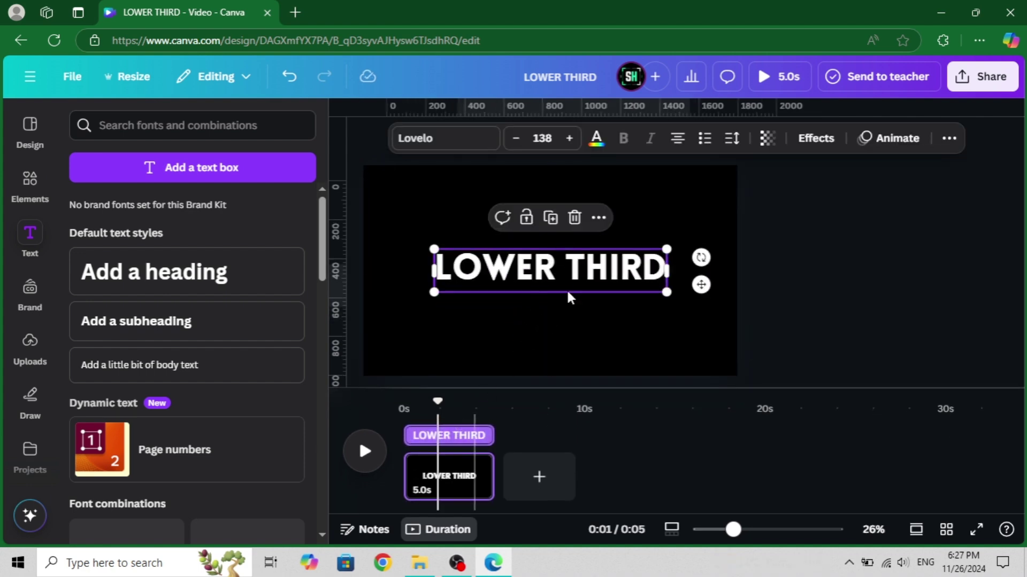
Set the title's text colour to the custom magenta #FF009D
click(599, 149)
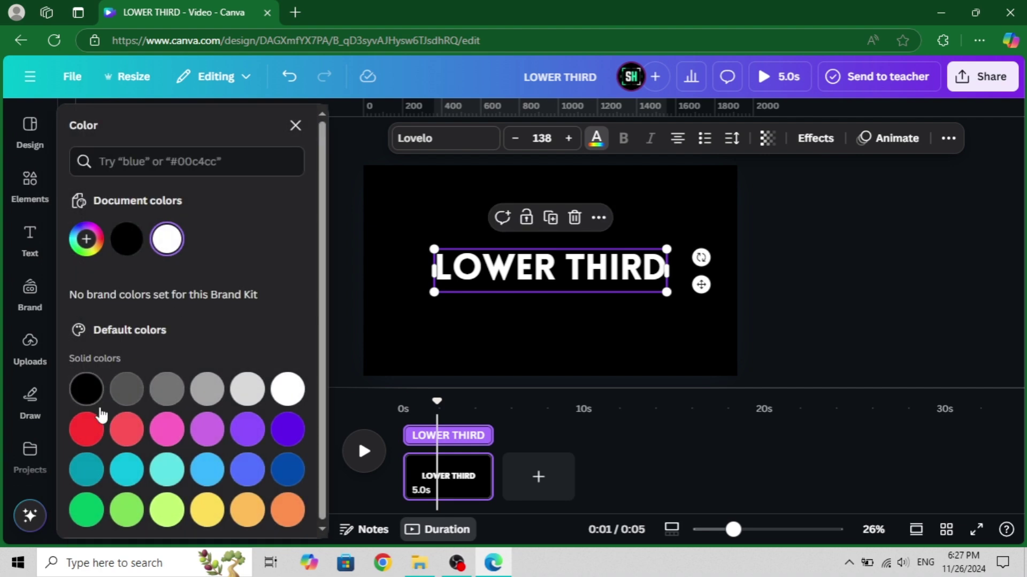
click(166, 428)
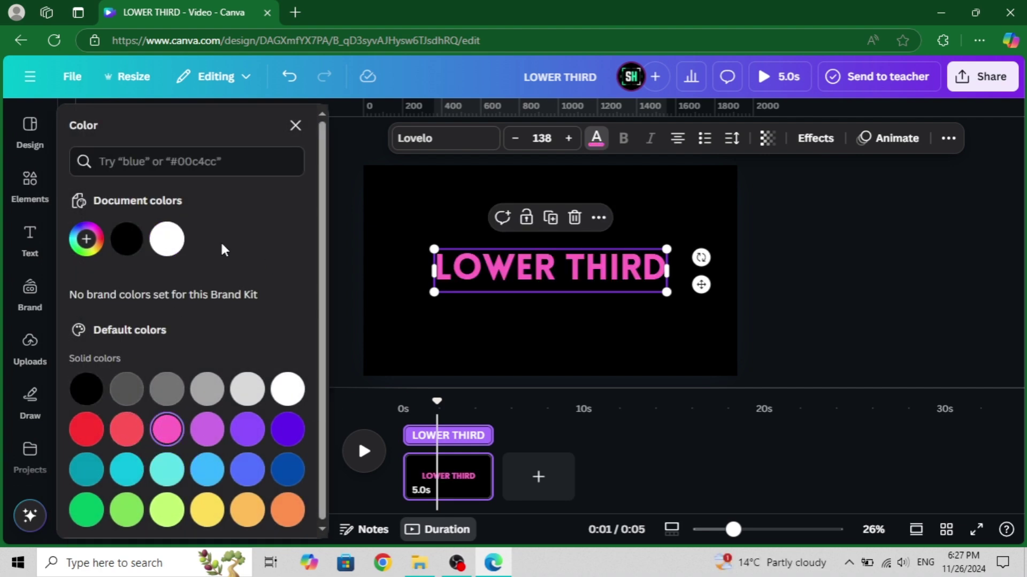
click(85, 239)
drag(155, 271, 736, 271)
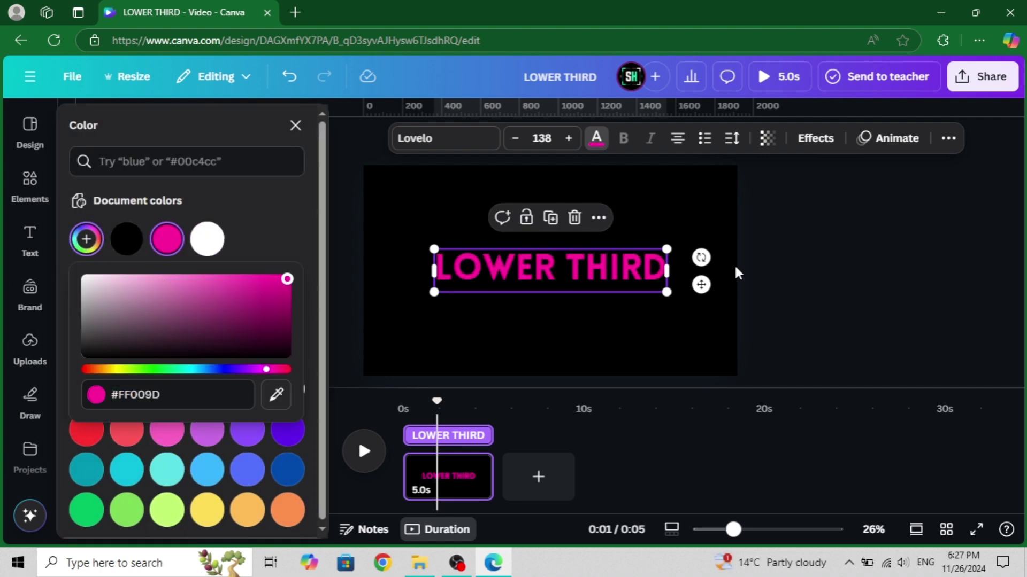
click(843, 266)
Duplicate the magenta LOWER THIRD title and align the copy exactly over the original at the page centre
click(580, 271)
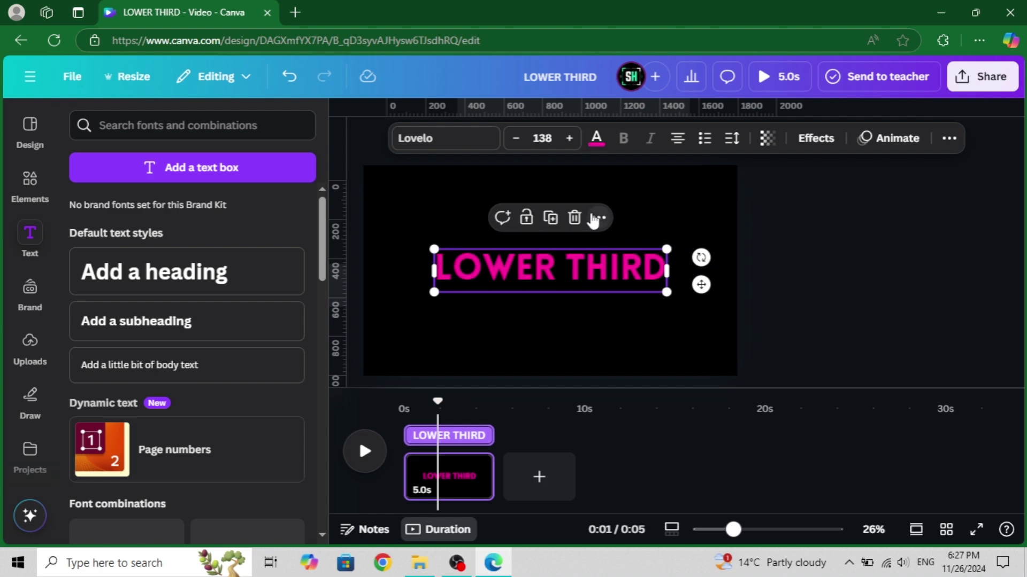
click(598, 218)
click(646, 317)
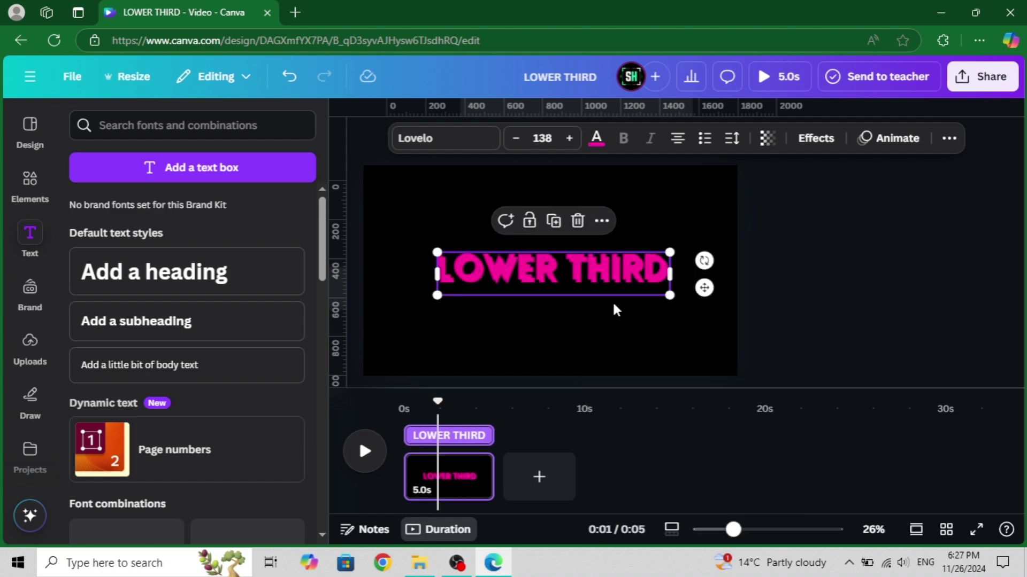
drag(554, 272, 551, 269)
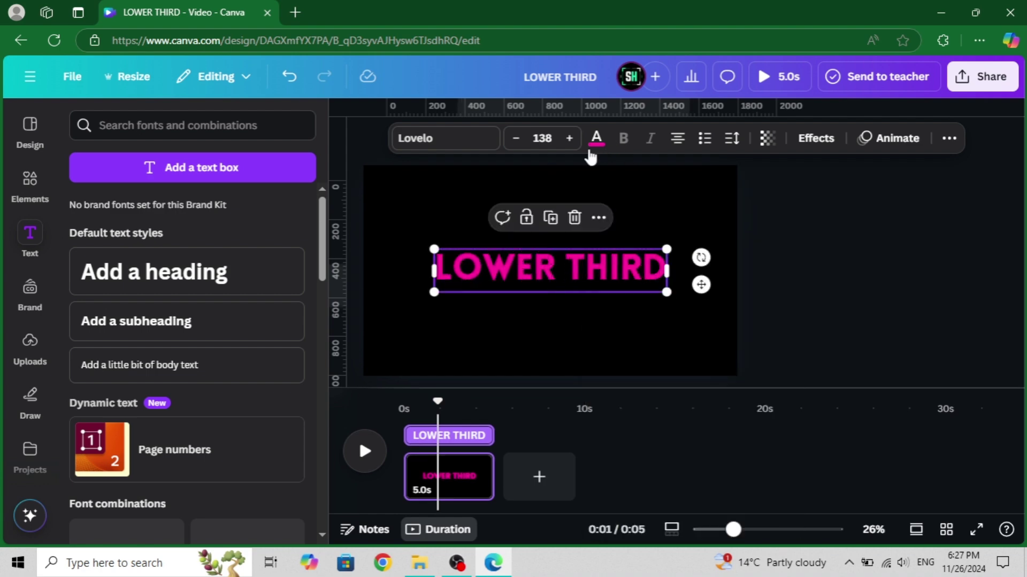
Apply the Background effect to the title's copy with roundness 0 and spread 14
click(810, 140)
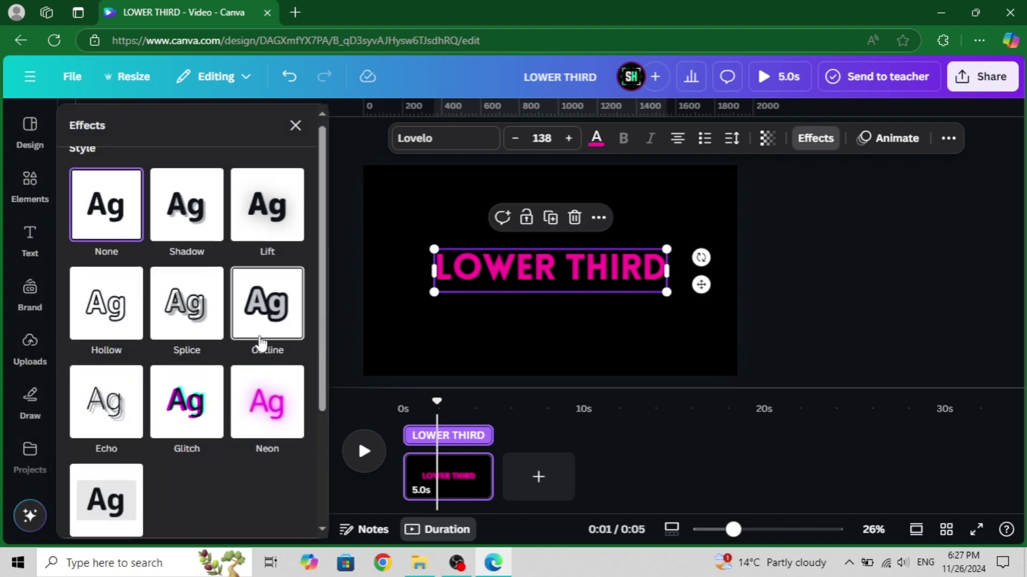
scroll(213, 348, down, 3)
click(100, 330)
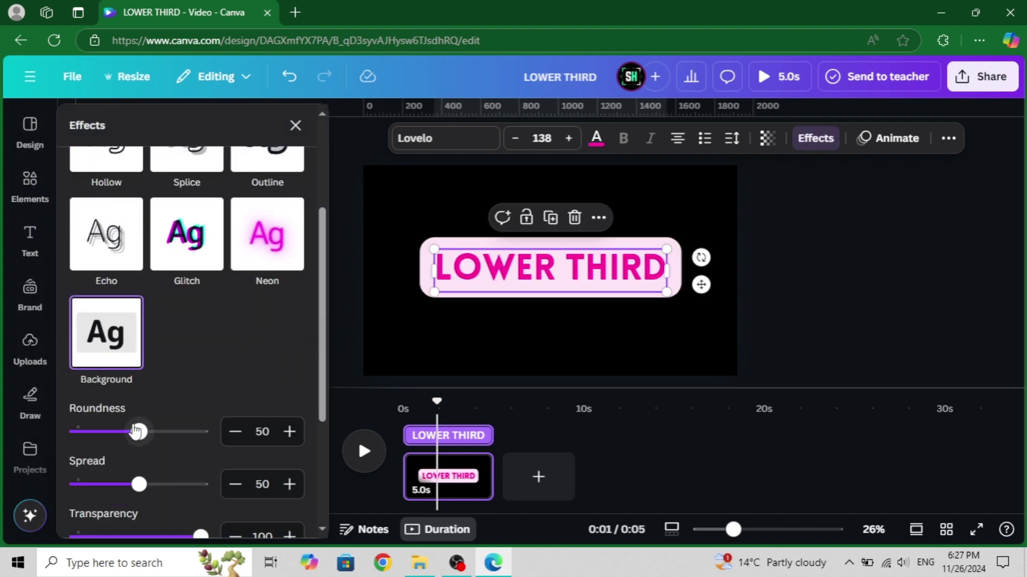
drag(135, 432, 55, 437)
scroll(170, 424, down, 4)
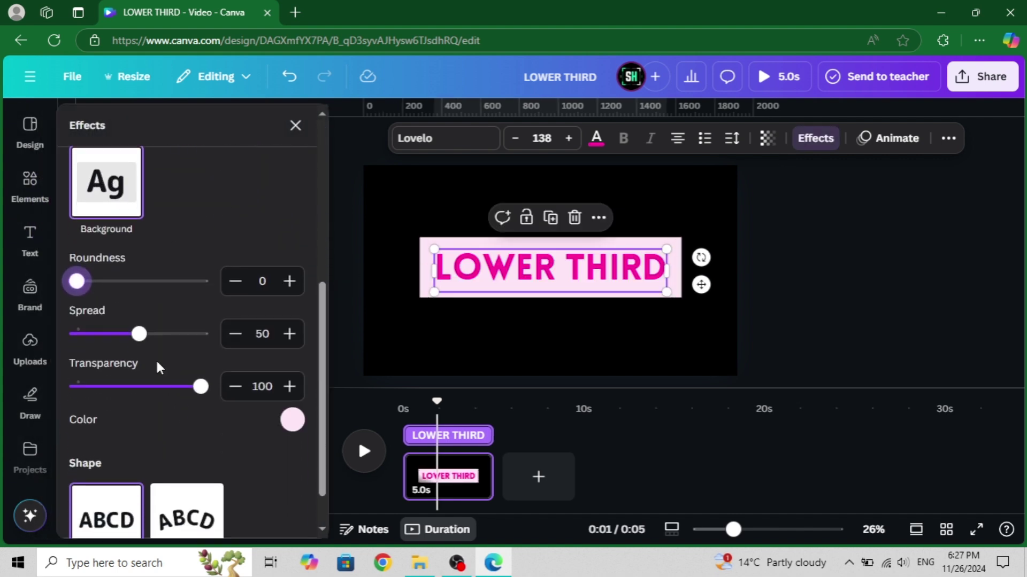
drag(138, 334, 94, 335)
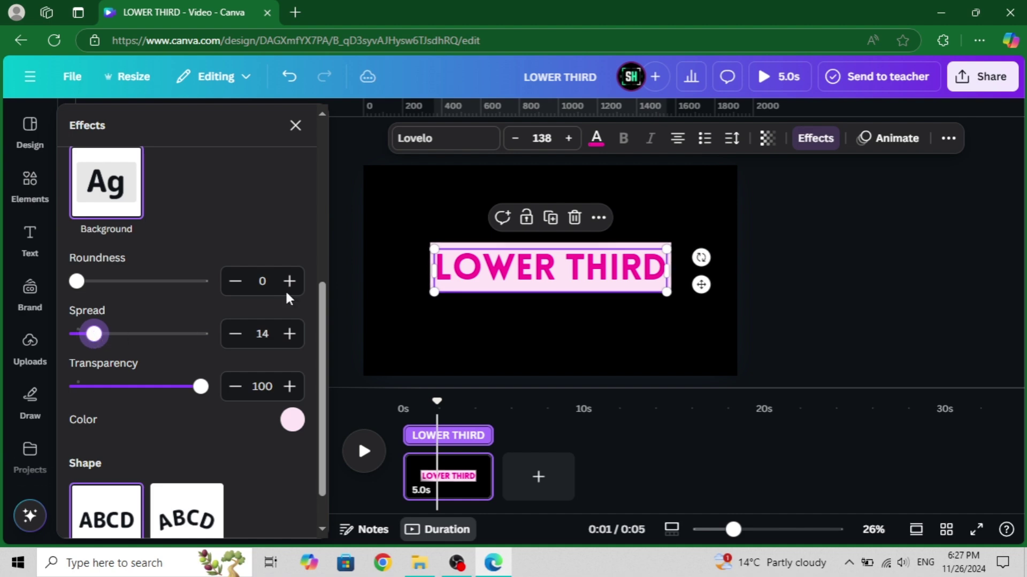
Set the background effect's colour to the document's magenta
click(293, 420)
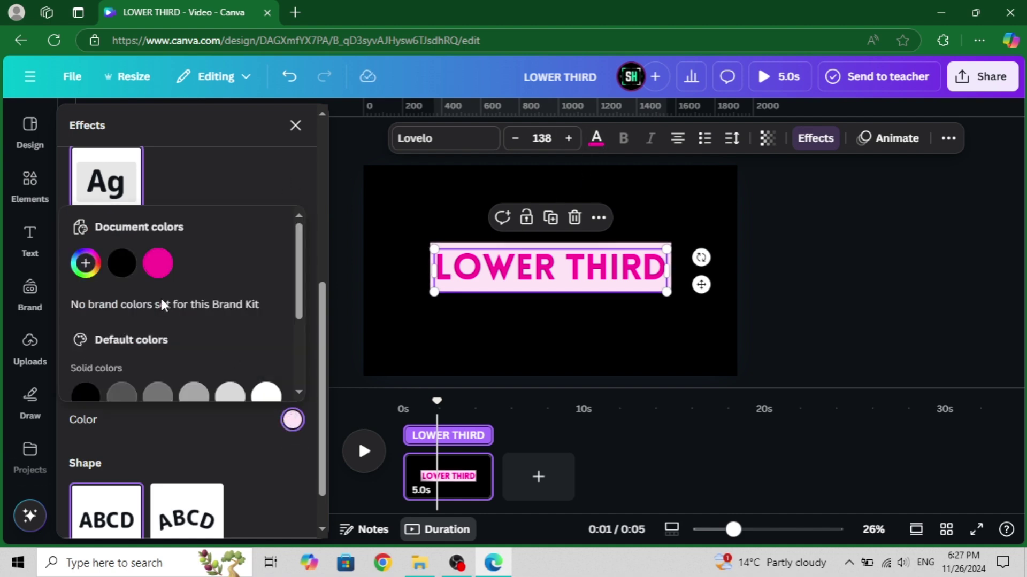
click(158, 263)
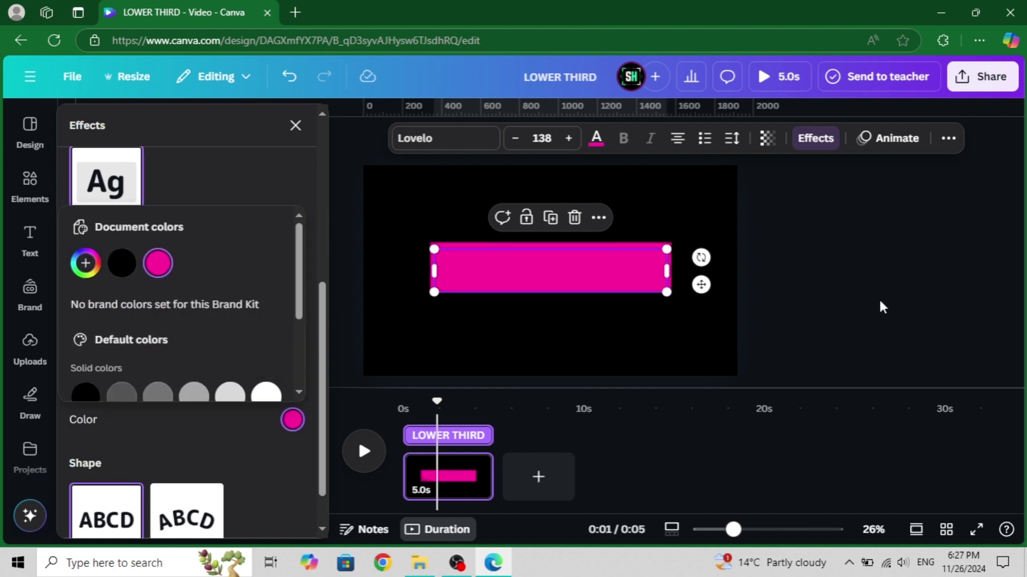
key(Escape)
key(Escape)
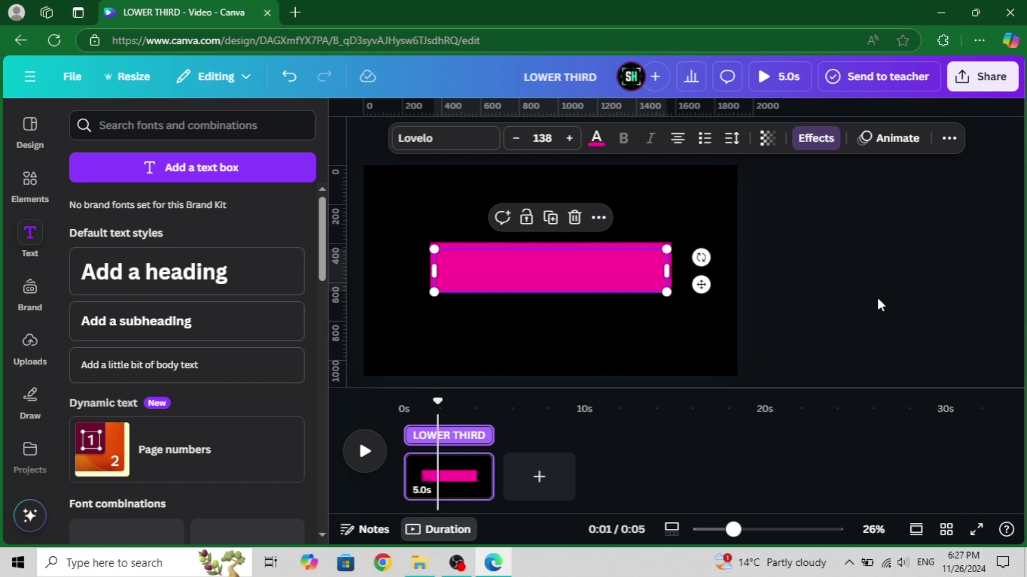
click(873, 313)
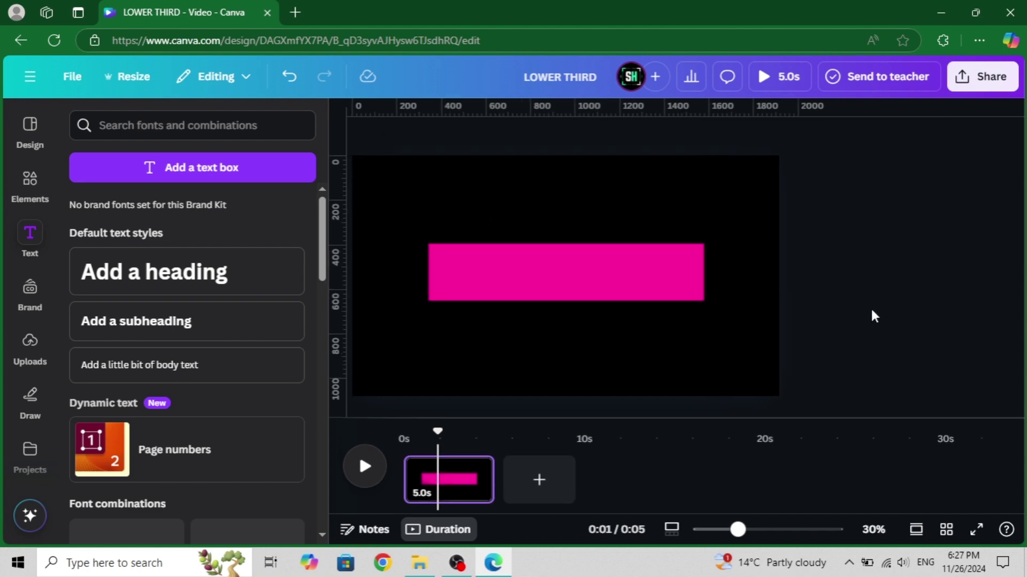
Trim the start and end of the background copy's element timing to a short segment around the playhead
click(489, 280)
right_click(490, 279)
mouse_move(546, 273)
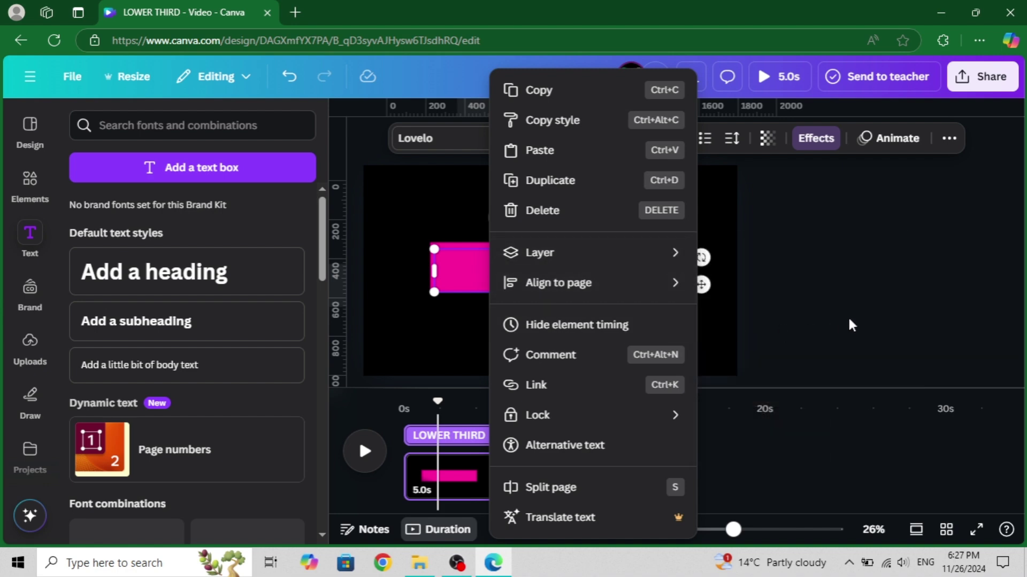
key(Escape)
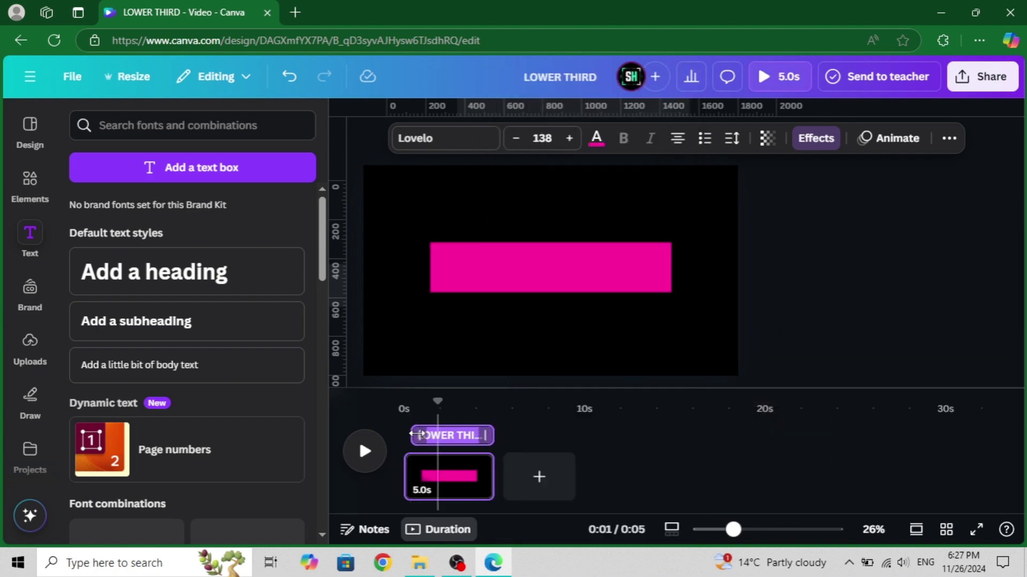
drag(417, 434, 428, 434)
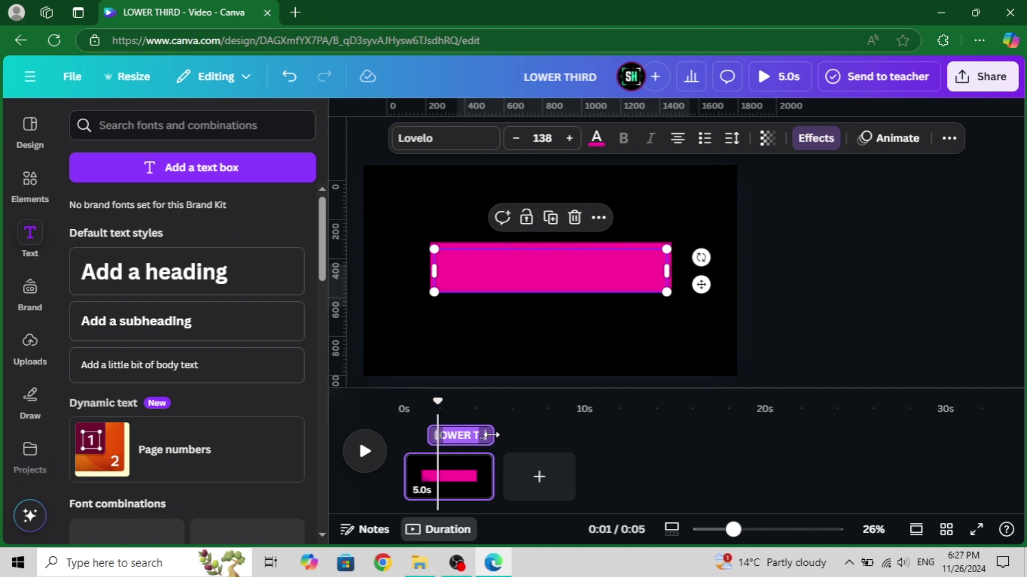
drag(491, 434, 452, 446)
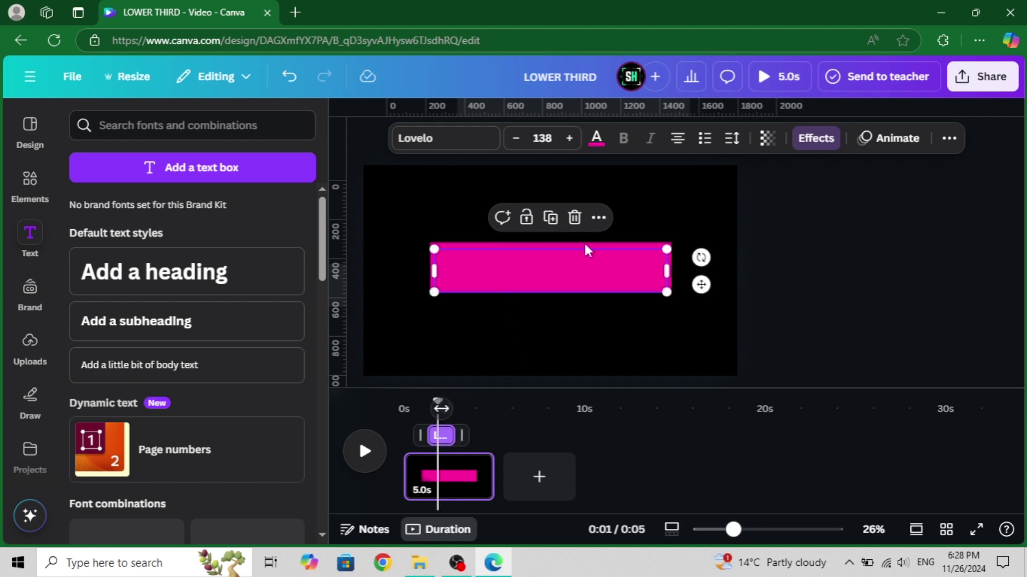
Set the background copy's text colour to white and show the page's layer list
click(596, 140)
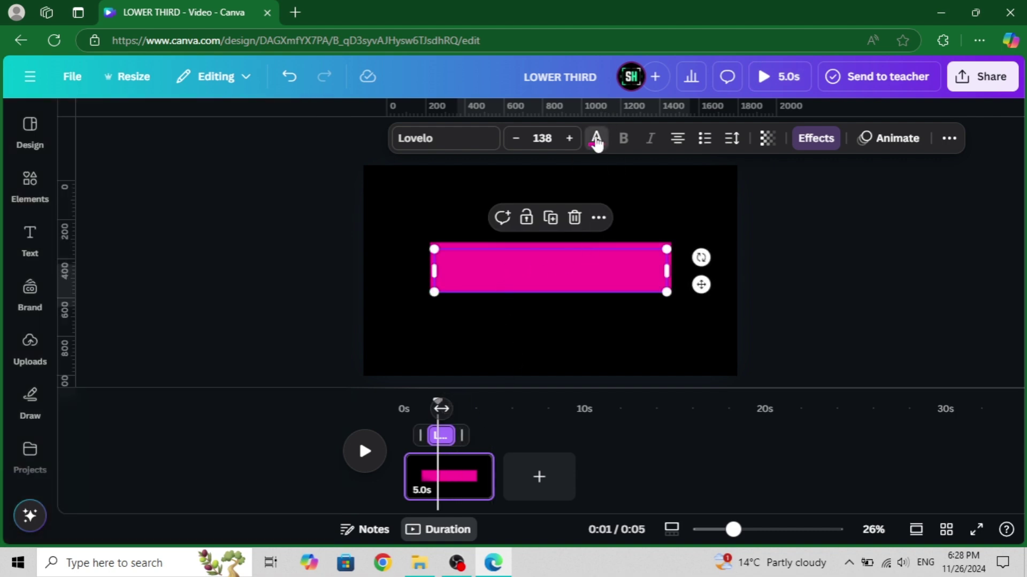
click(303, 392)
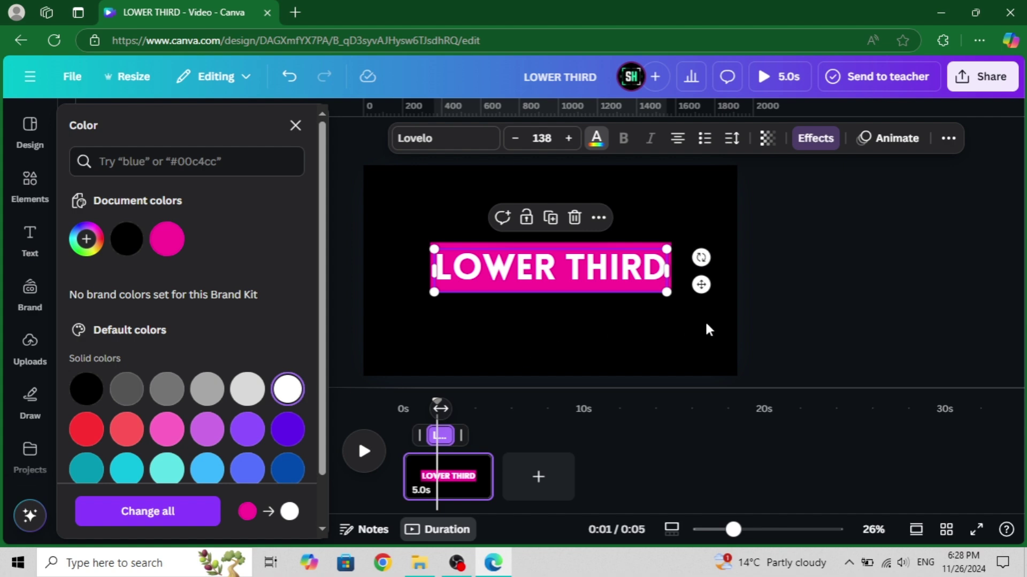
right_click(577, 280)
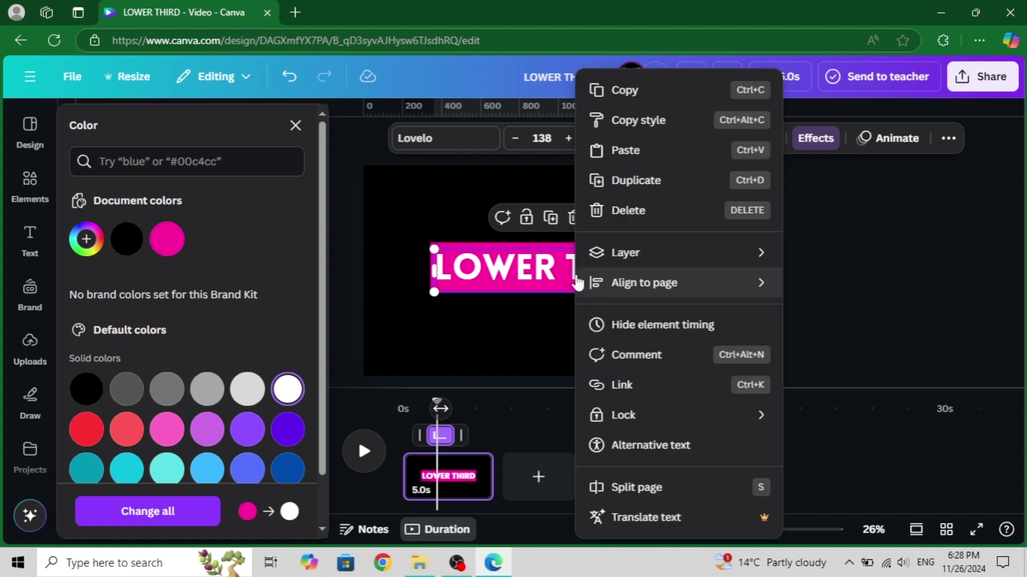
mouse_move(618, 264)
click(855, 377)
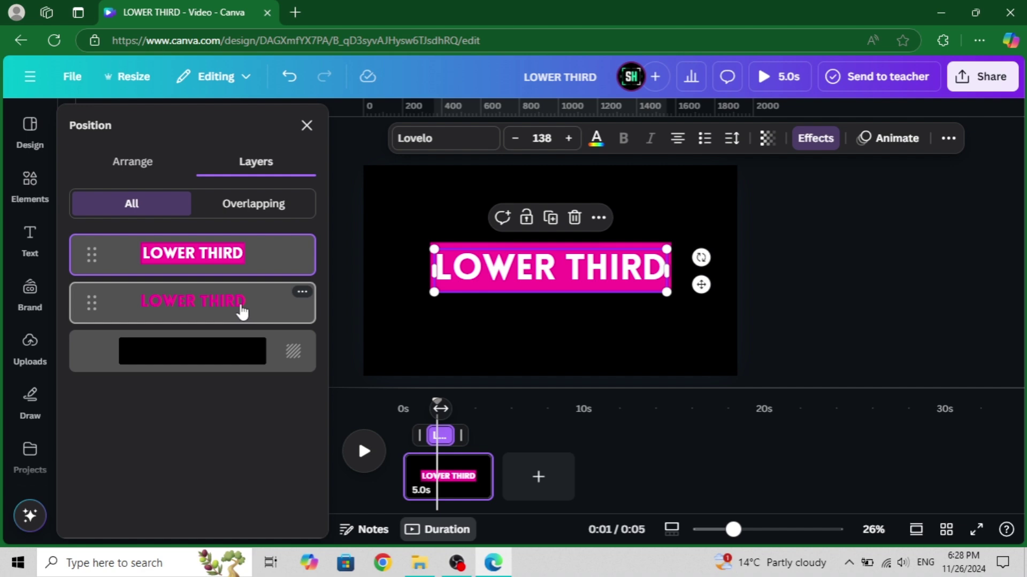
Apply the Wipe animation to the top layer, the white LOWER THIRD title with the magenta background
click(242, 312)
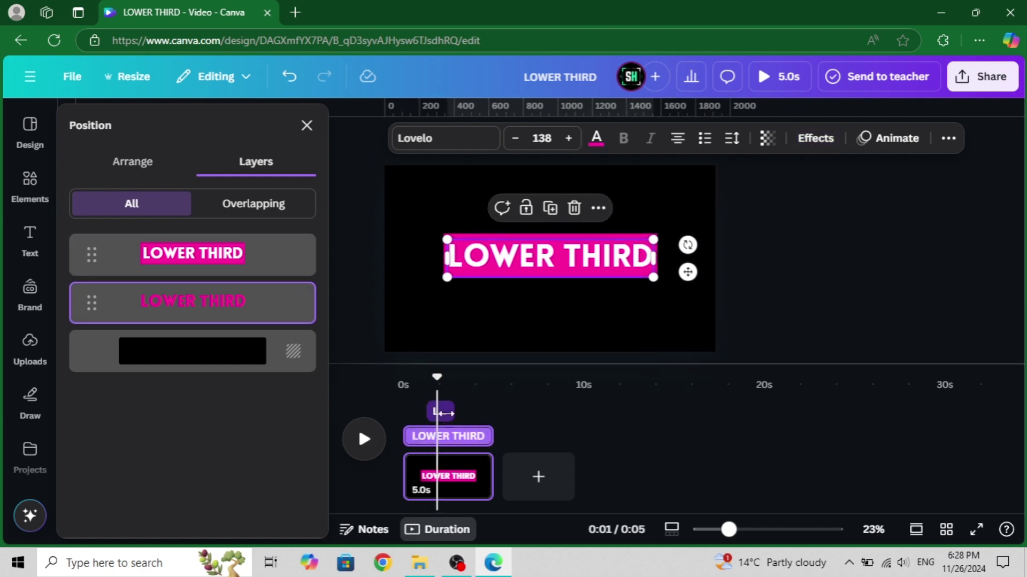
click(206, 267)
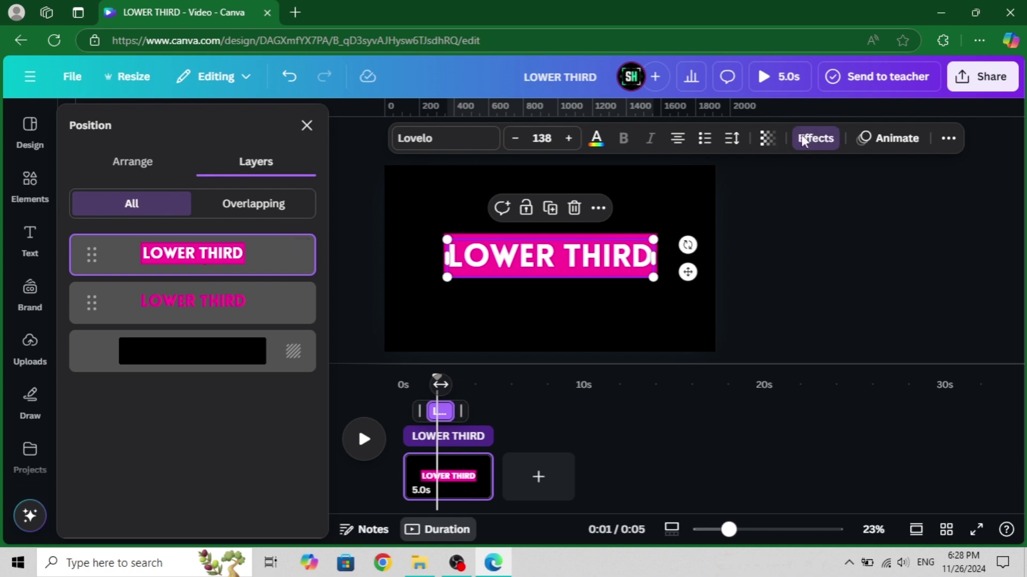
click(885, 139)
scroll(200, 348, down, 5)
scroll(199, 345, down, 5)
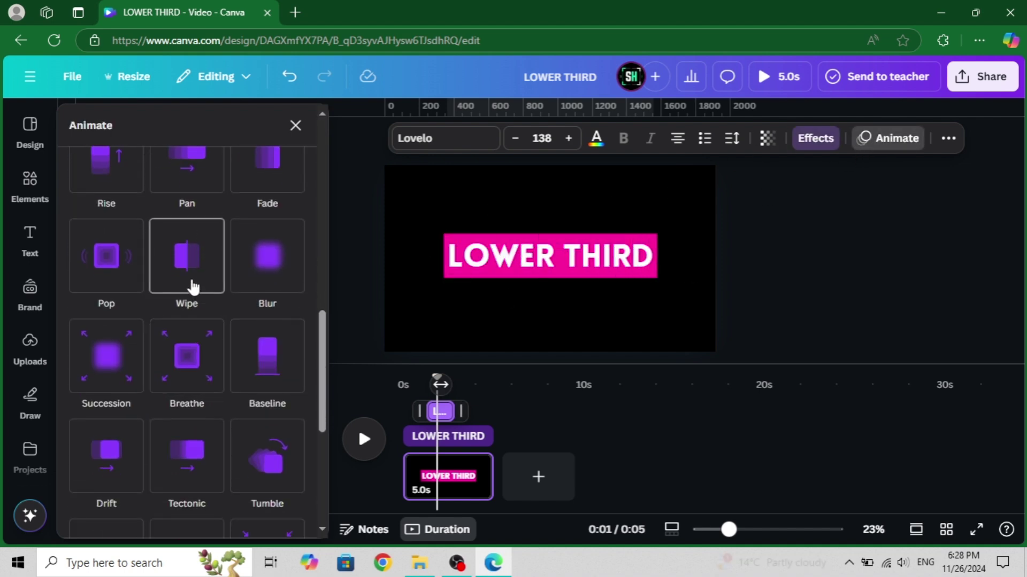
click(192, 287)
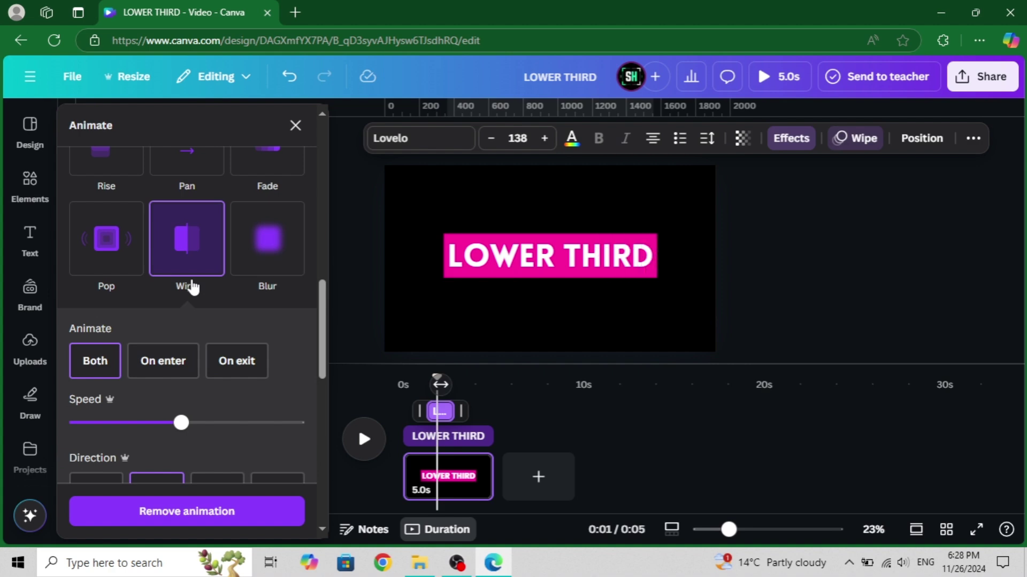
Examine the Wipe animation's enter/exit, speed and direction settings and the other available animations
scroll(193, 288, down, 2)
scroll(194, 289, up, 2)
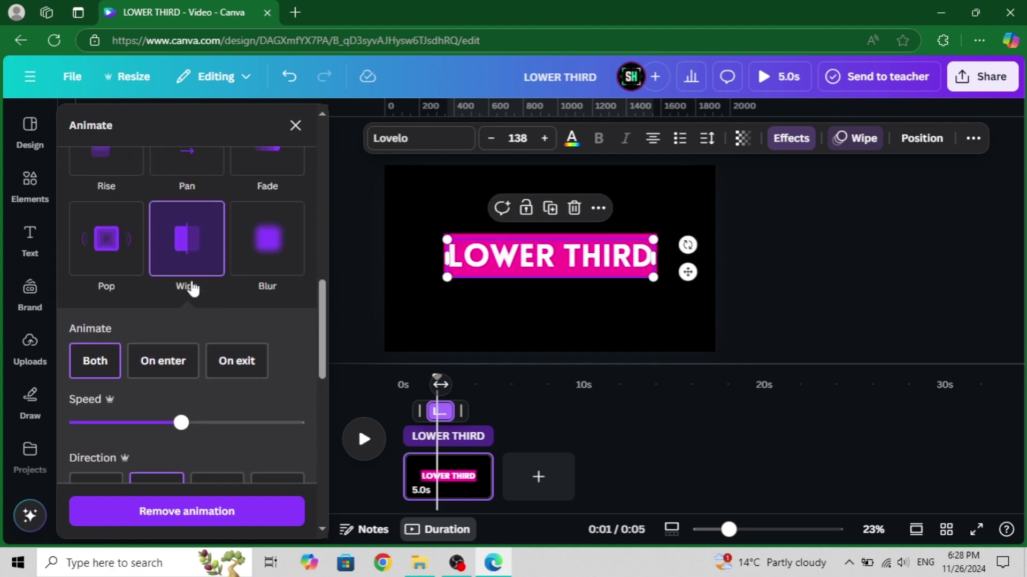
scroll(279, 318, down, 1)
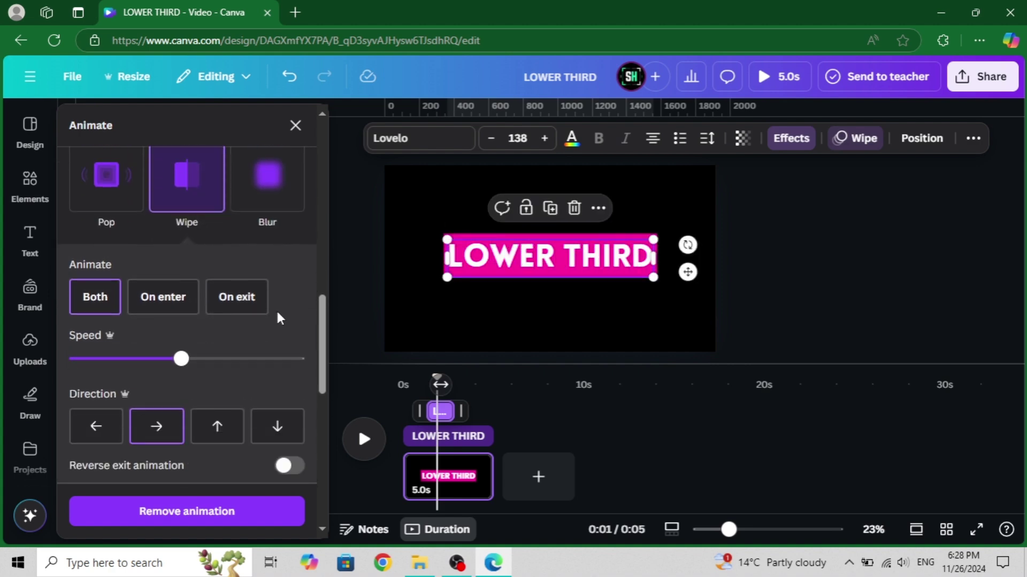
scroll(279, 318, down, 3)
scroll(279, 318, down, 3)
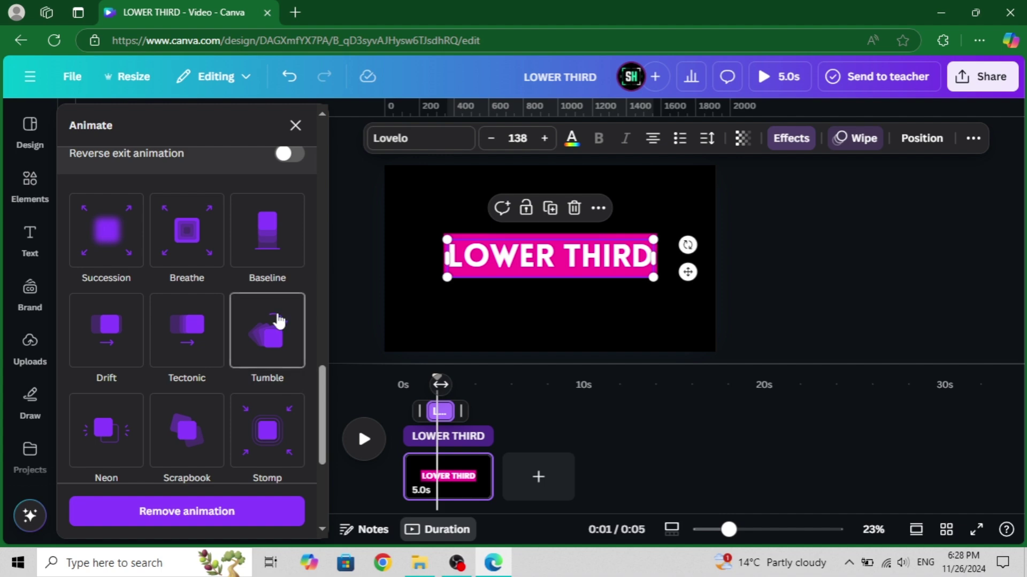
scroll(277, 319, down, 4)
scroll(275, 320, up, 7)
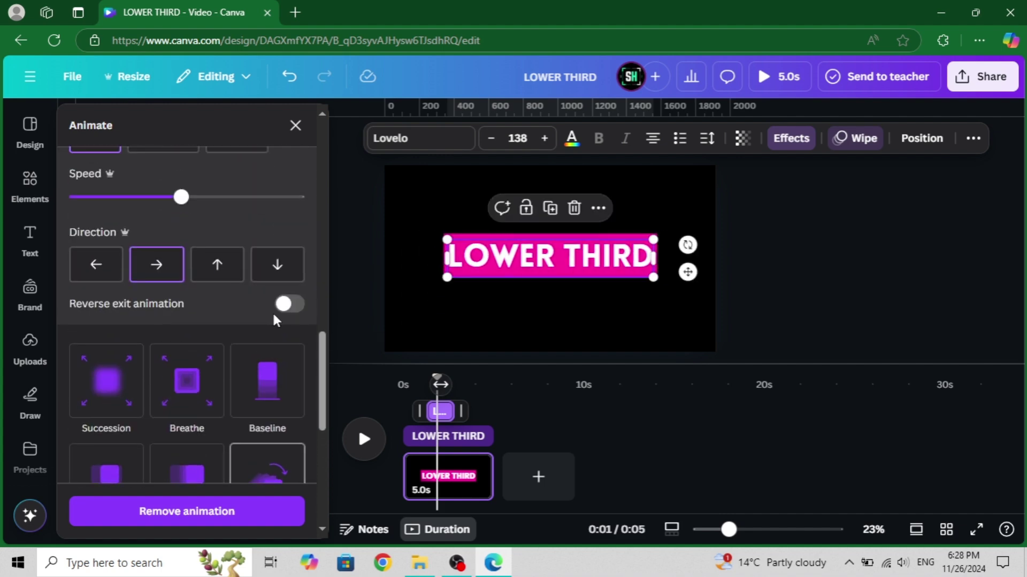
Trim the start of the magenta LOWER THIRD text's timing so it begins just before the white title's segment ends
scroll(276, 320, up, 5)
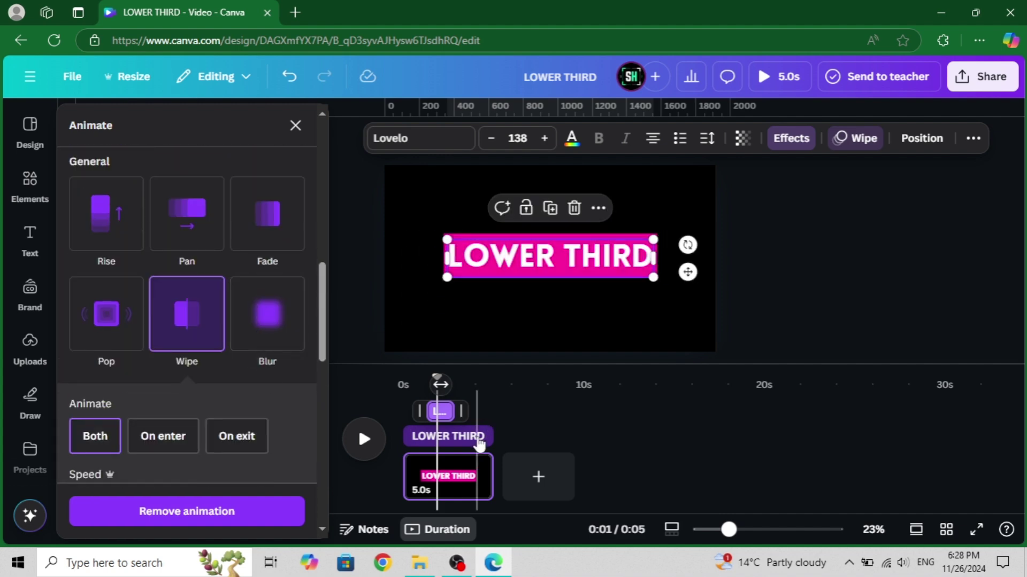
click(478, 443)
drag(405, 436, 448, 444)
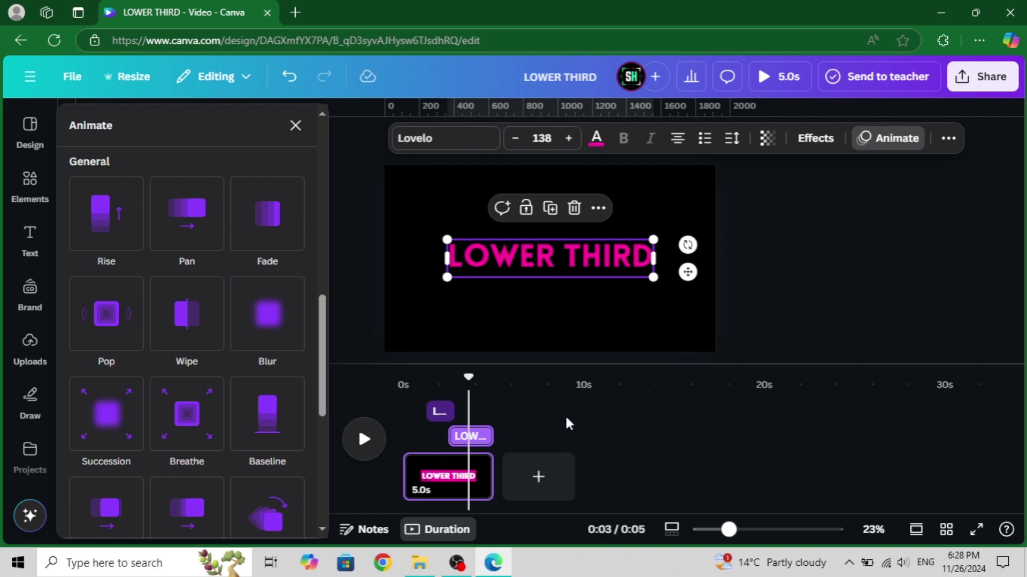
Apply the Wipe animation to the magenta LOWER THIRD text, set to both enter and exit
click(894, 143)
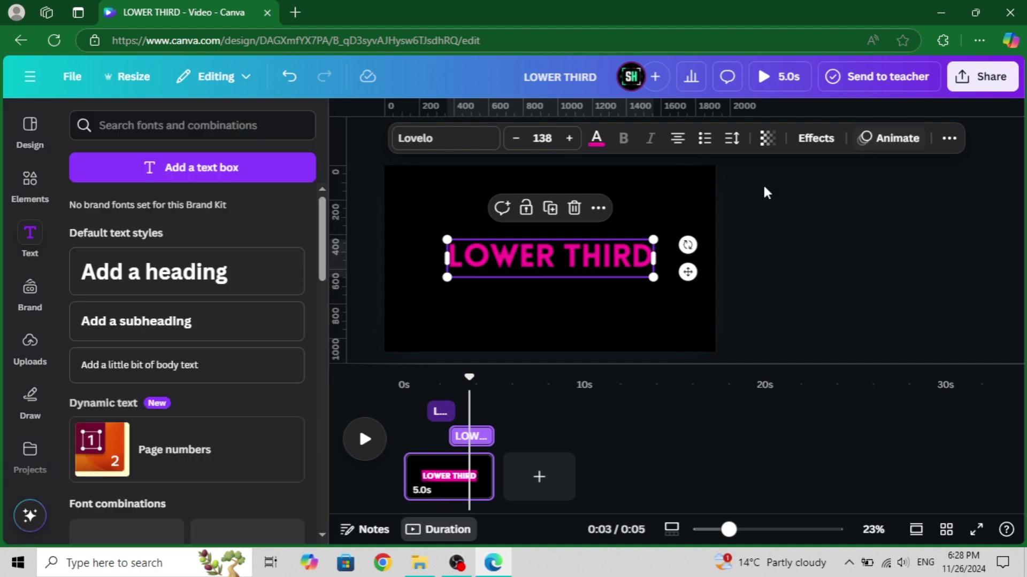
click(899, 142)
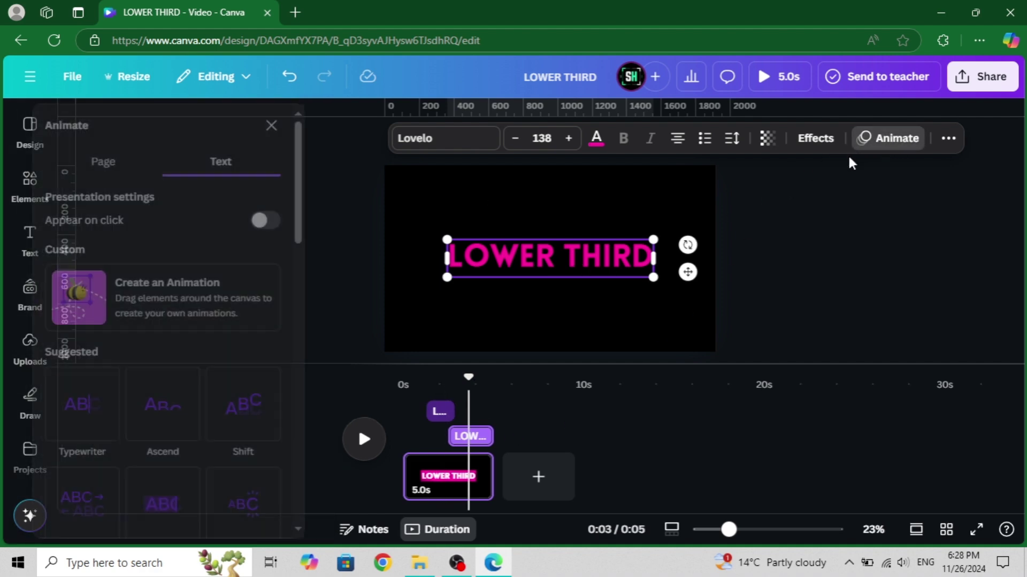
scroll(199, 328, down, 10)
scroll(201, 329, down, 3)
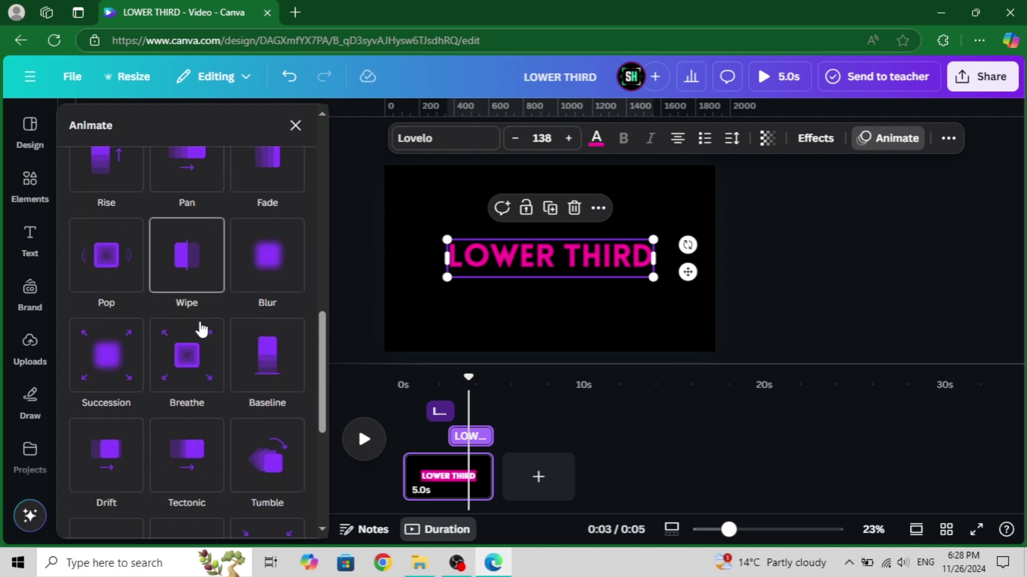
click(187, 280)
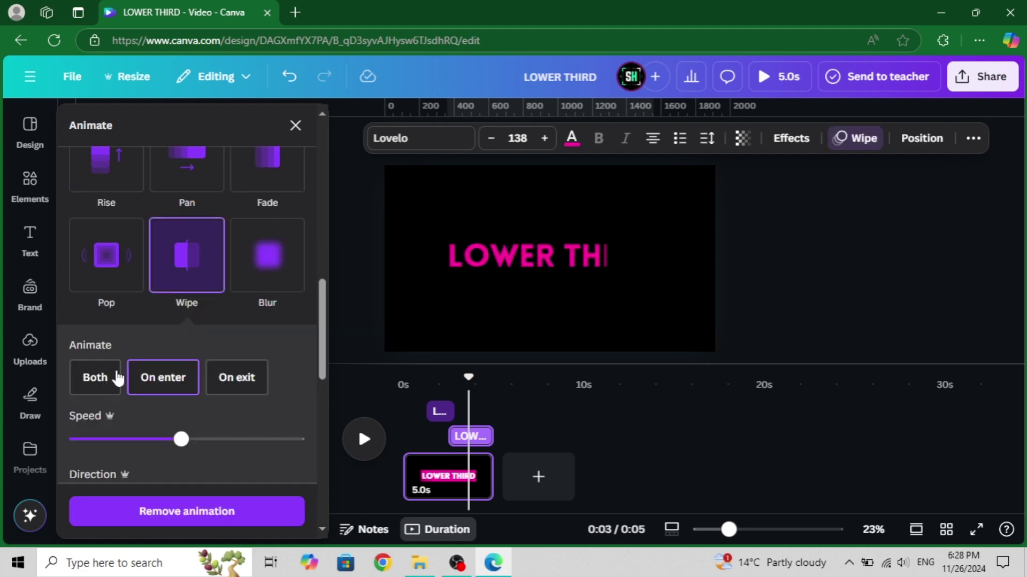
click(98, 381)
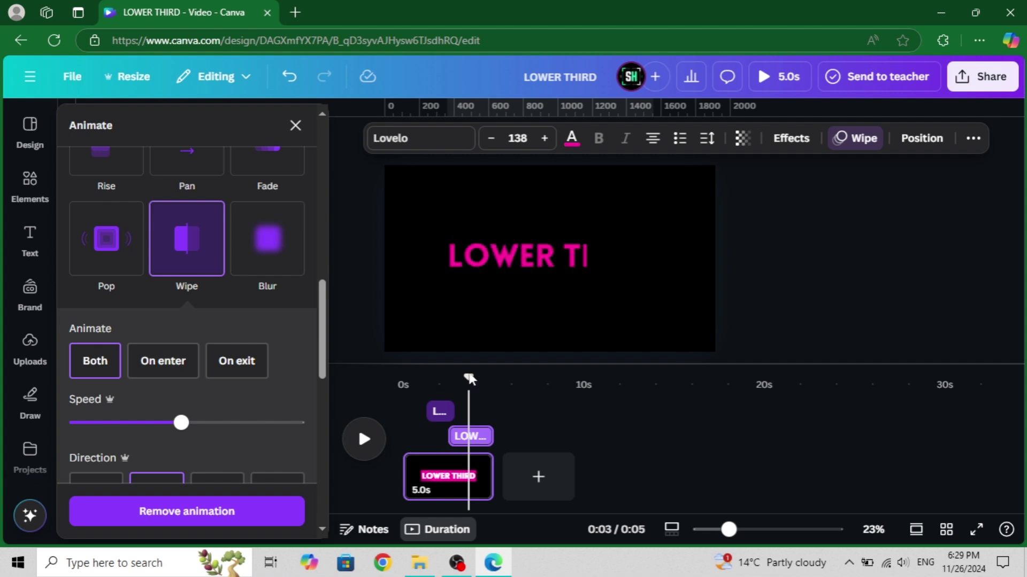
Play the page from the beginning to preview the wipe animations of both titles
drag(457, 382, 381, 403)
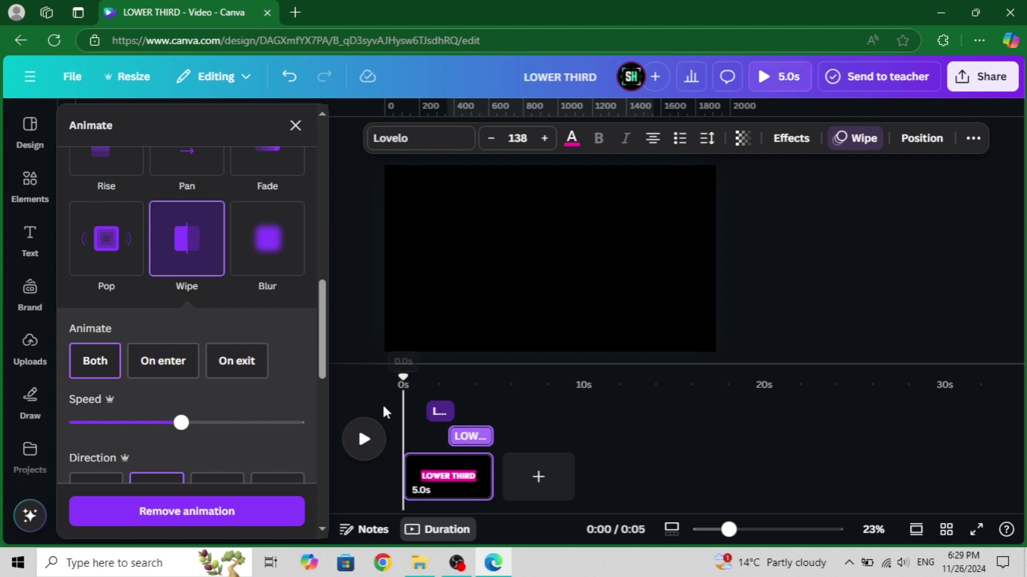
click(364, 438)
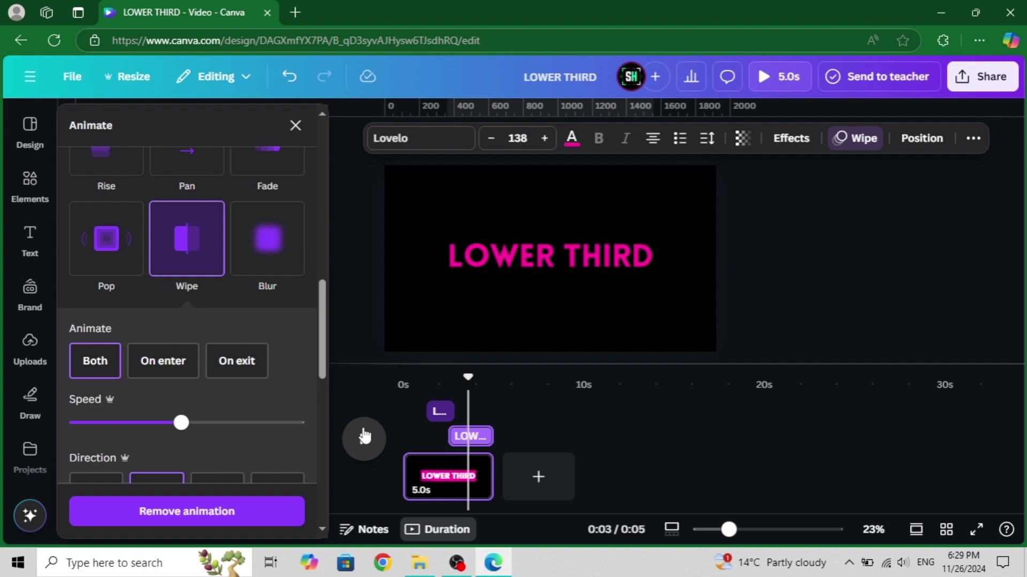
click(364, 438)
Trim the end of the magenta LOWER THIRD text's timing to slightly before the end of the page
mouse_move(476, 375)
mouse_down()
mouse_move(426, 380)
mouse_move(463, 381)
mouse_up()
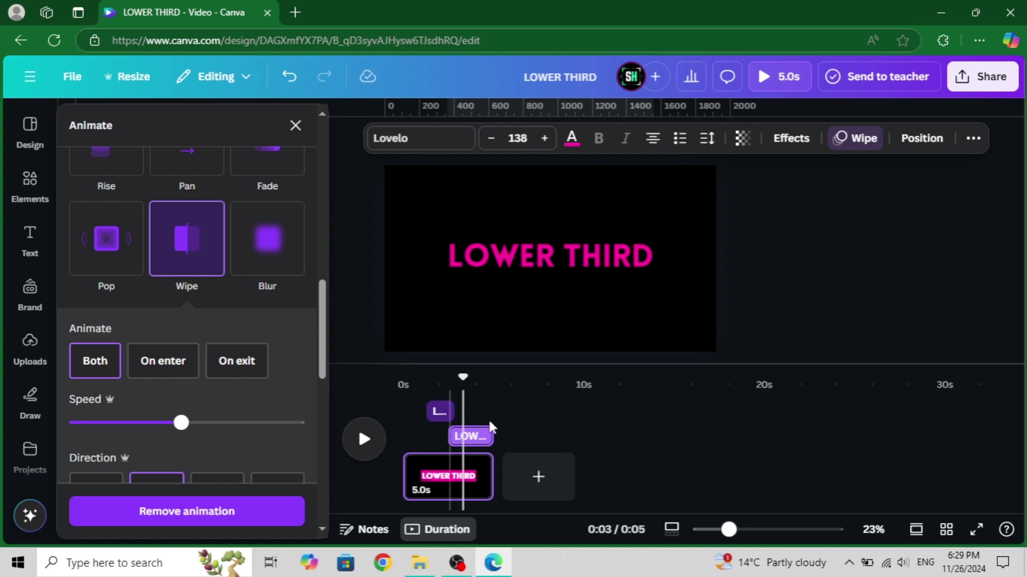
mouse_move(492, 436)
mouse_down()
mouse_move(462, 437)
mouse_move(482, 438)
mouse_up()
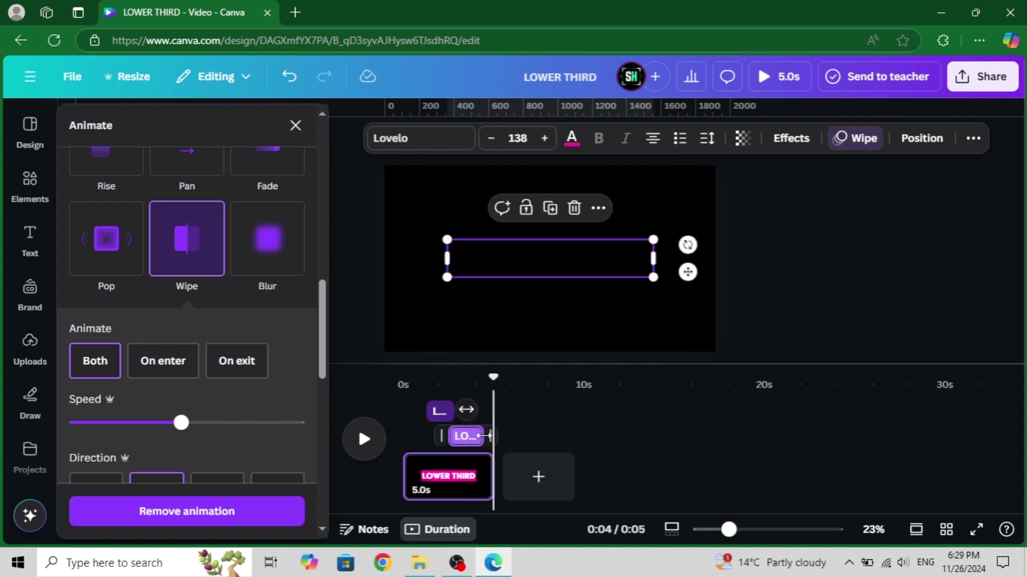
drag(484, 435, 488, 436)
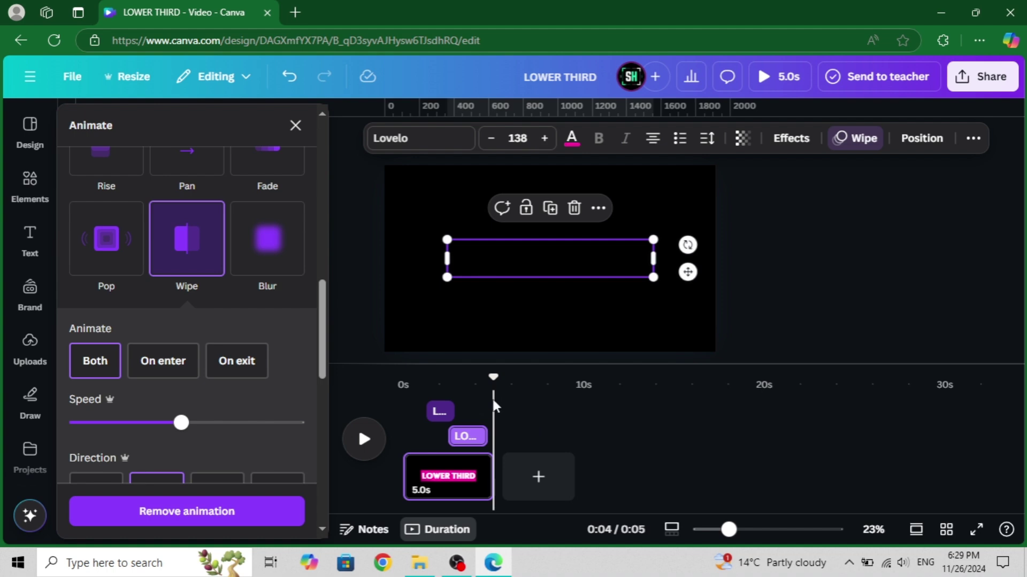
Add a heading reading ANIMATION at a point in the timeline where the magenta title is visible
click(52, 250)
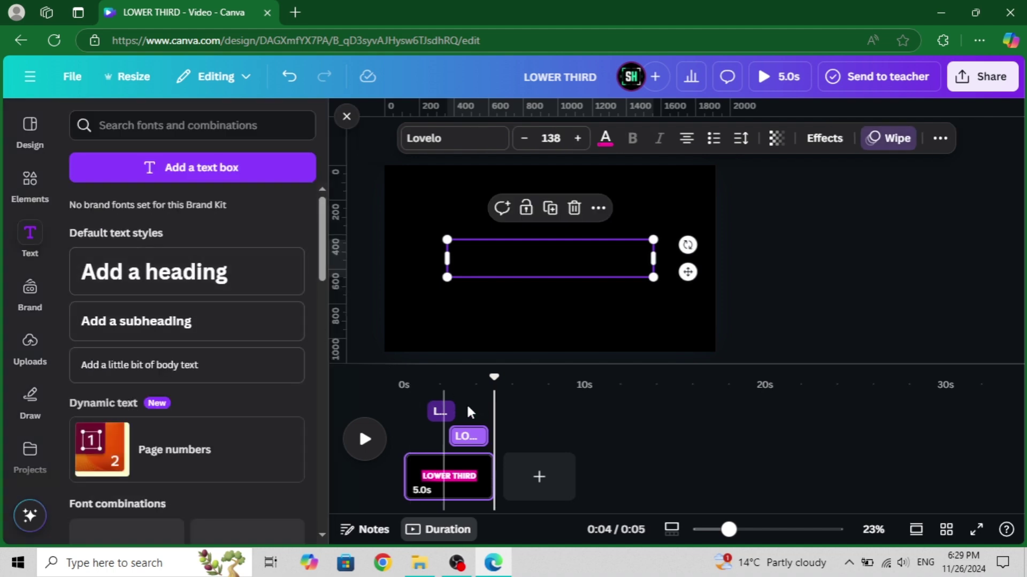
drag(495, 379, 476, 379)
click(138, 273)
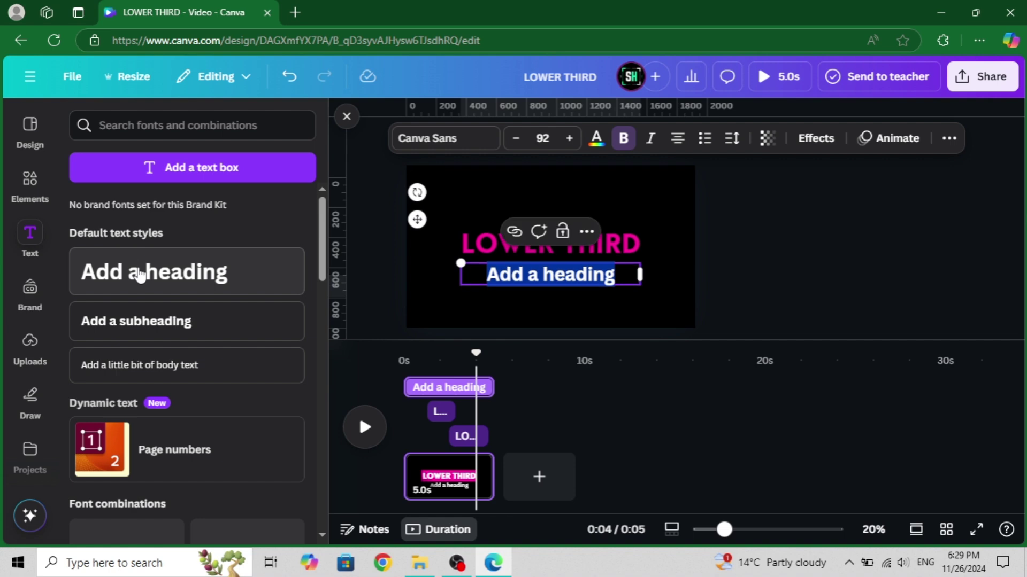
text(ANIMATION)
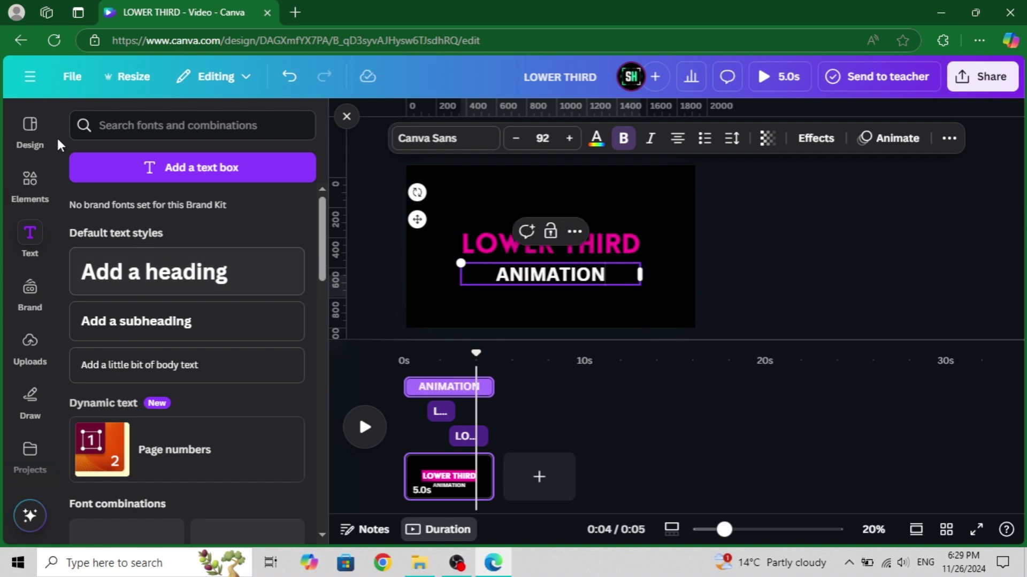
Set the ANIMATION heading's font to Anton and move it beneath the right half of the LOWER THIRD title
click(448, 140)
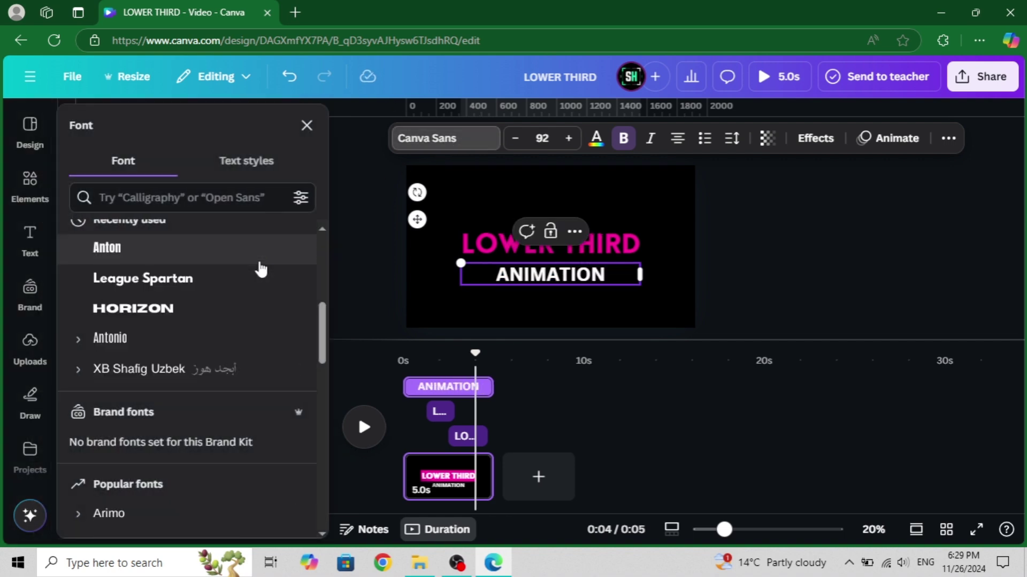
click(203, 258)
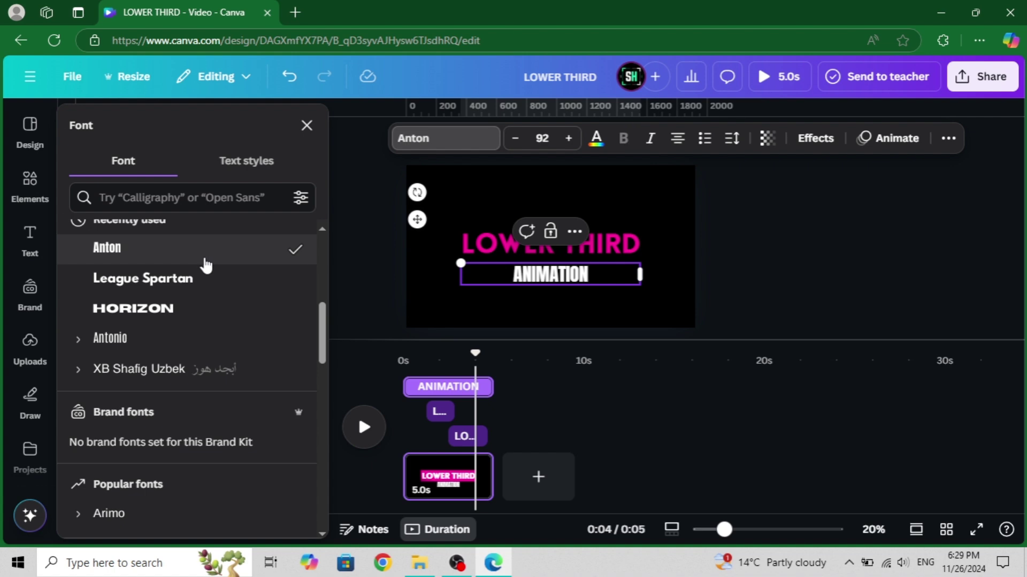
click(754, 277)
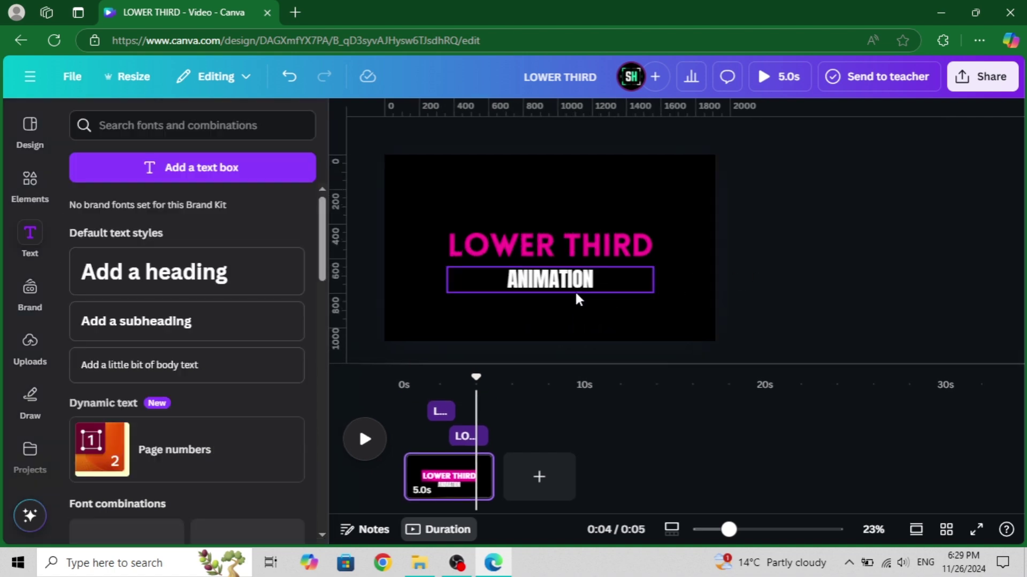
drag(550, 293, 605, 267)
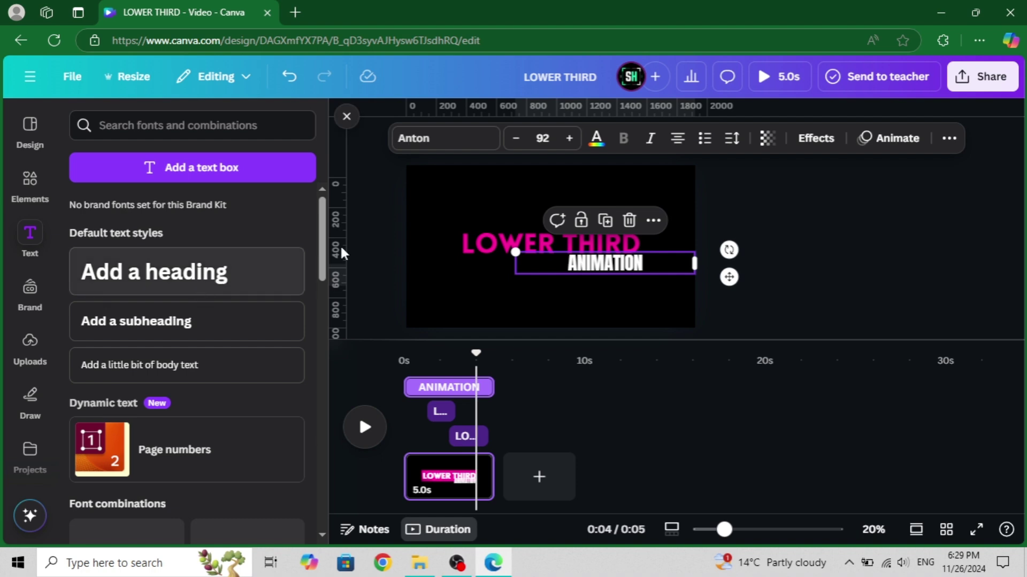
Apply the Baseline animation to the ANIMATION heading
click(866, 142)
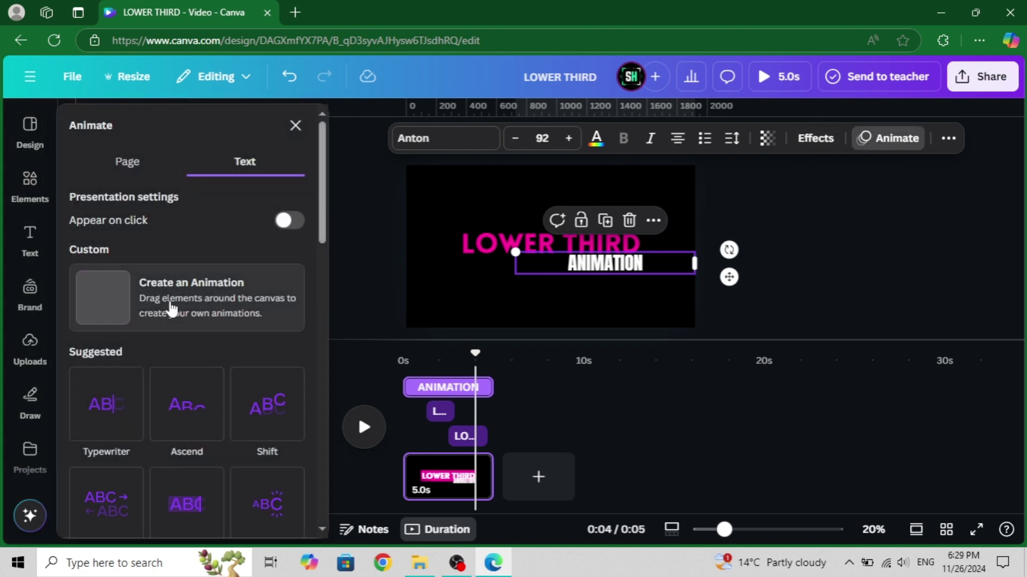
scroll(169, 298, down, 10)
scroll(171, 301, down, 5)
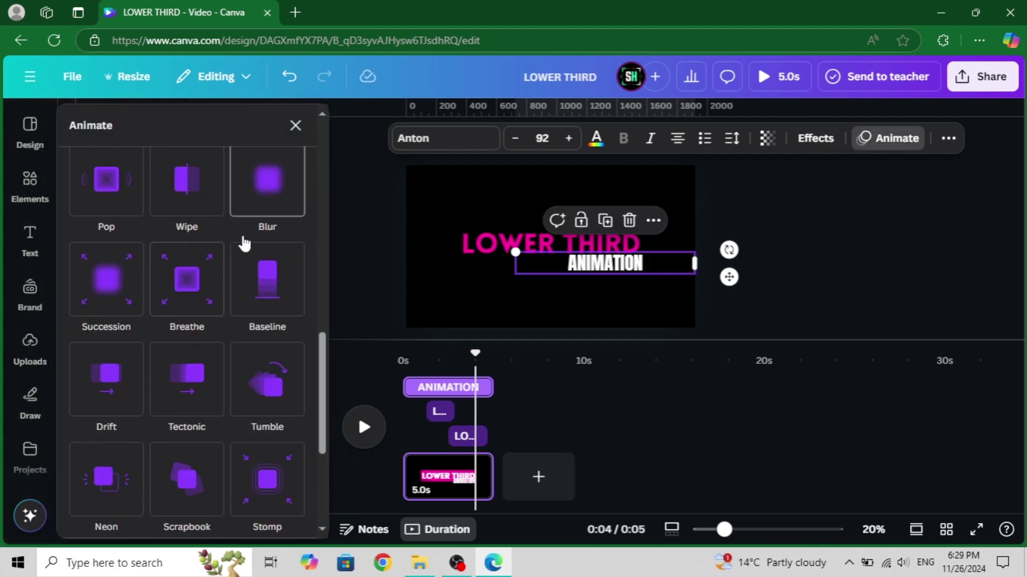
click(267, 306)
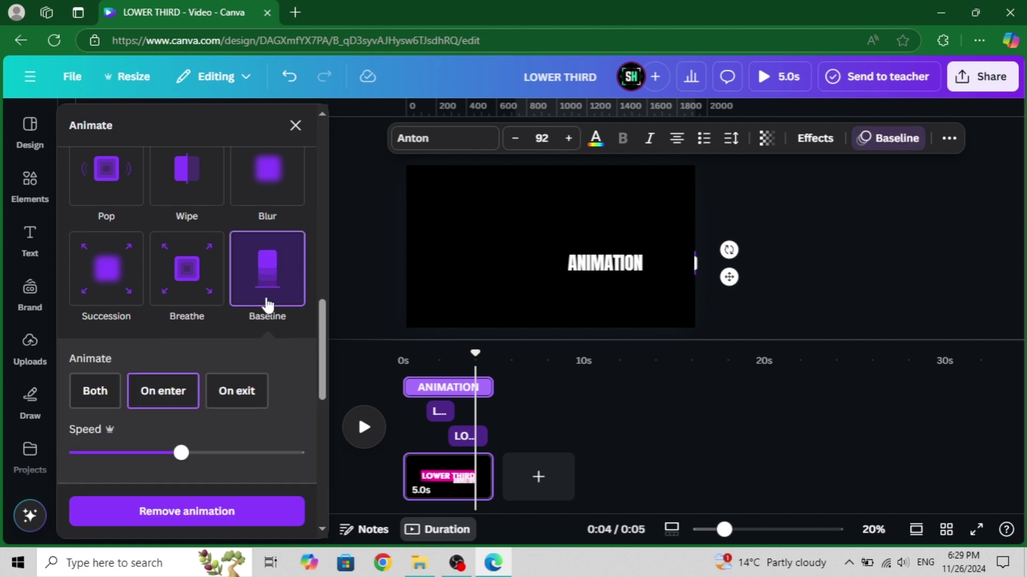
Set the heading's Baseline animation to the downward direction, on enter only
scroll(267, 303, down, 4)
click(256, 299)
scroll(241, 299, up, 3)
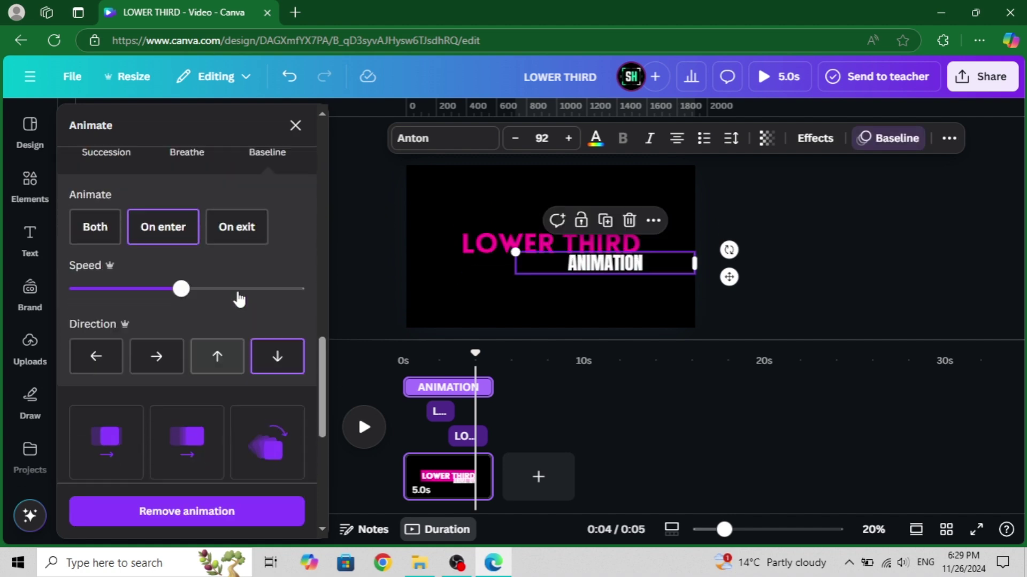
scroll(239, 297, down, 1)
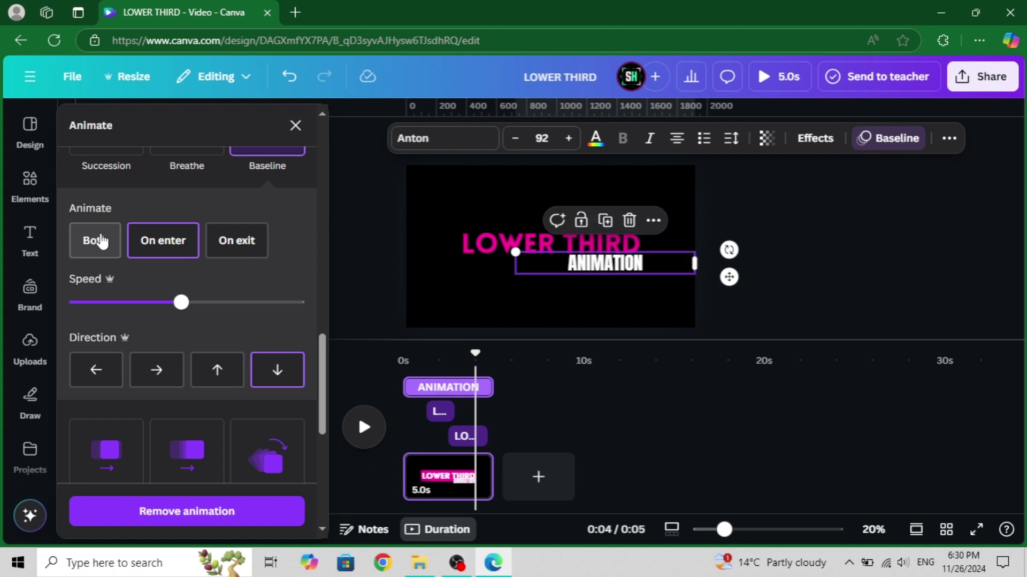
click(100, 242)
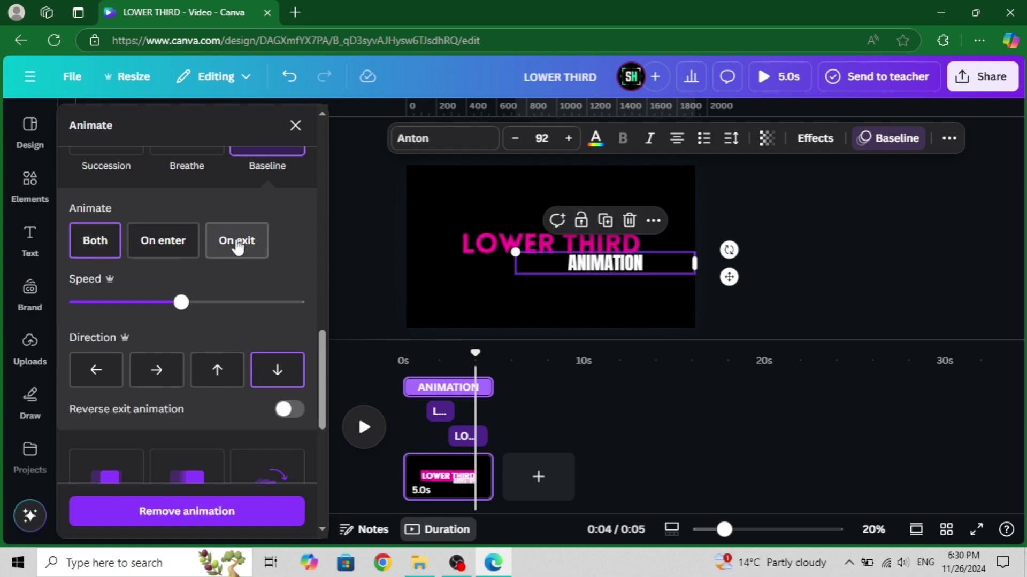
click(166, 247)
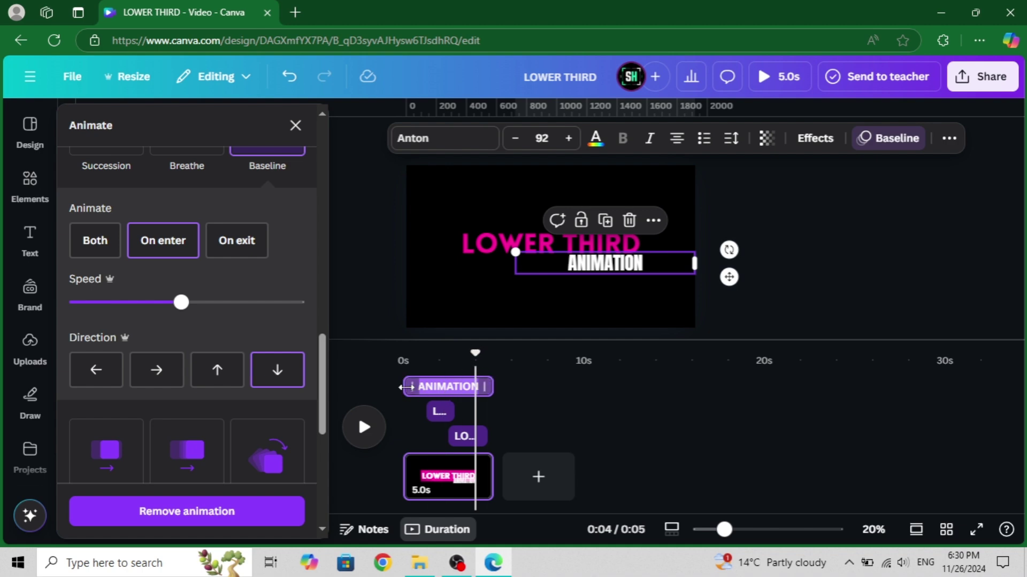
Trim the start of the ANIMATION heading's timing to just before the playhead and return the playhead to the beginning
drag(405, 387, 467, 390)
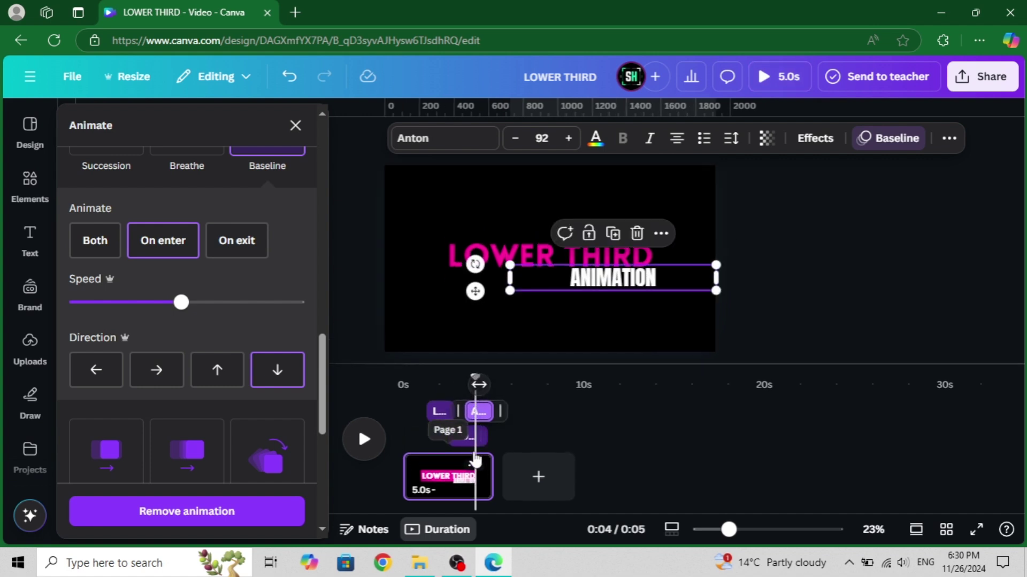
drag(474, 458, 366, 448)
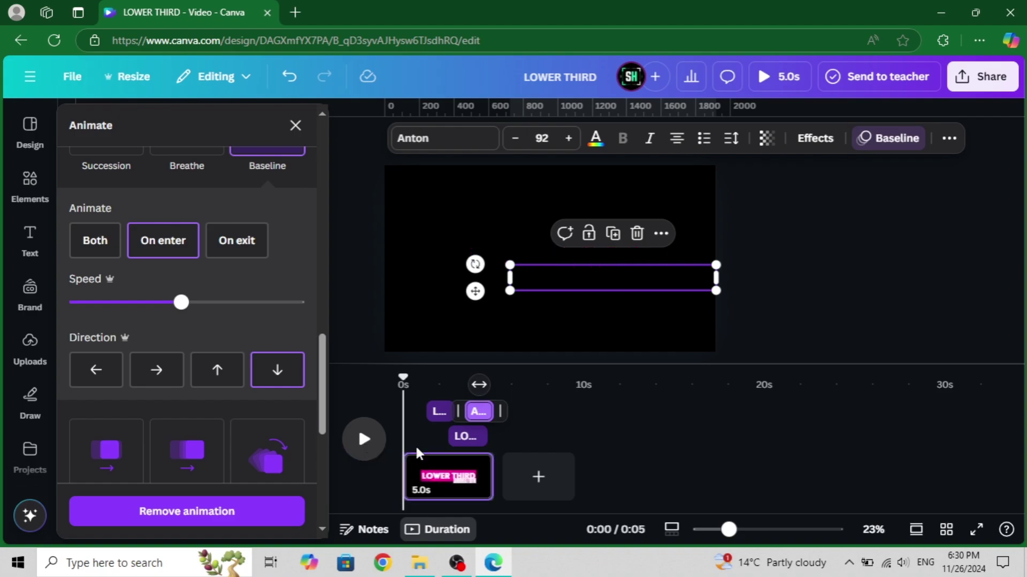